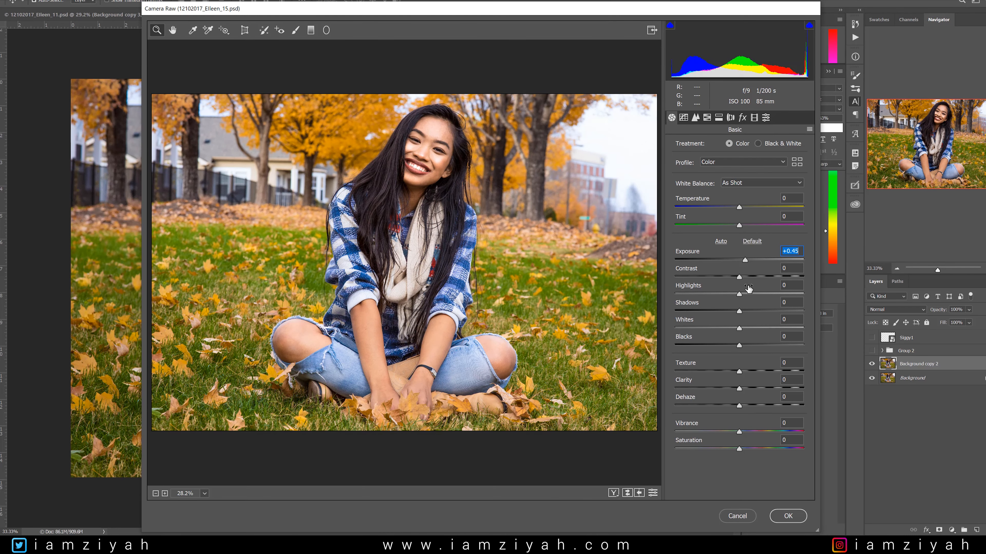
Set Contrast to +10, Highlights to -58, Vibrance to -5 and Saturation to +3 in the basic adjustments.
left_click_drag(739, 277, 748, 277)
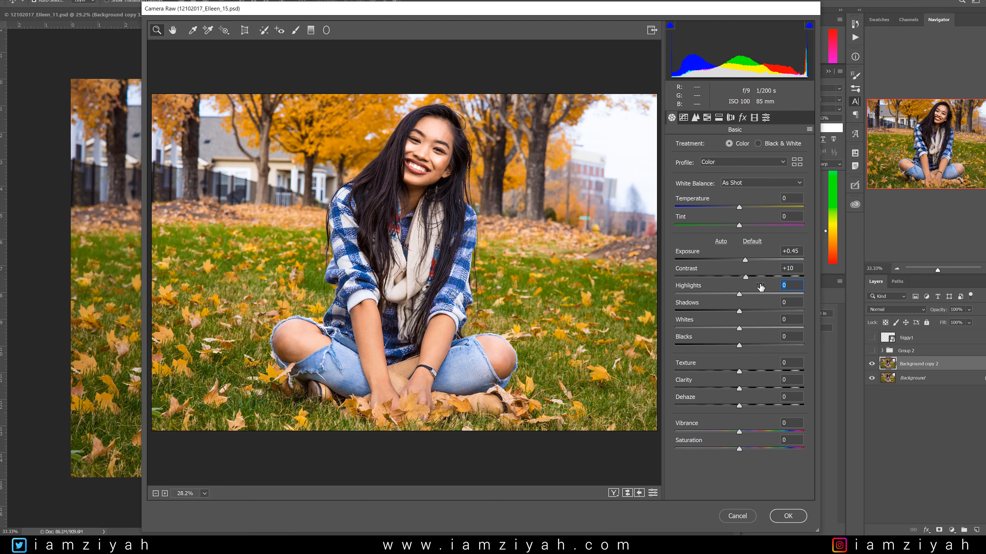
type("-50")
key("Return")
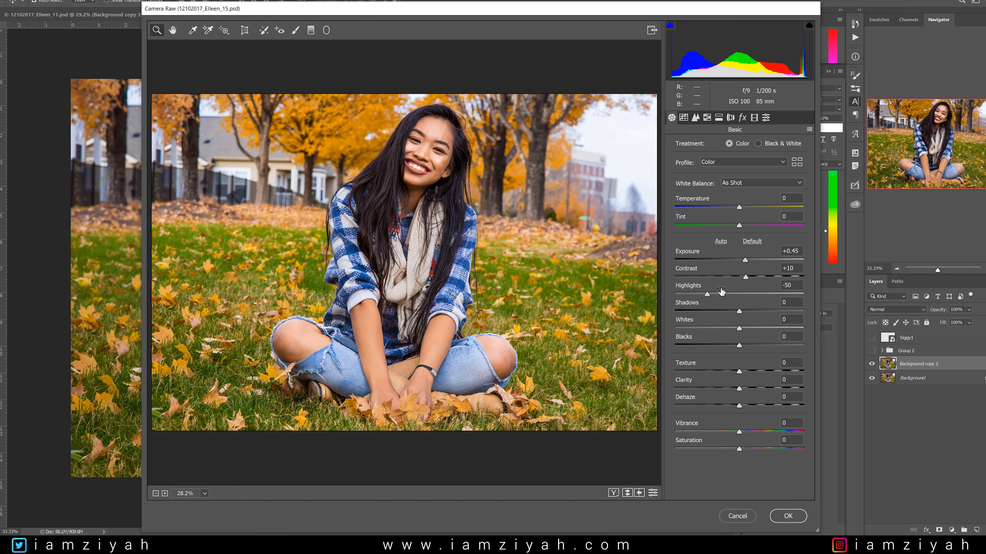
left_click_drag(709, 294, 702, 293)
left_click_drag(739, 433, 741, 449)
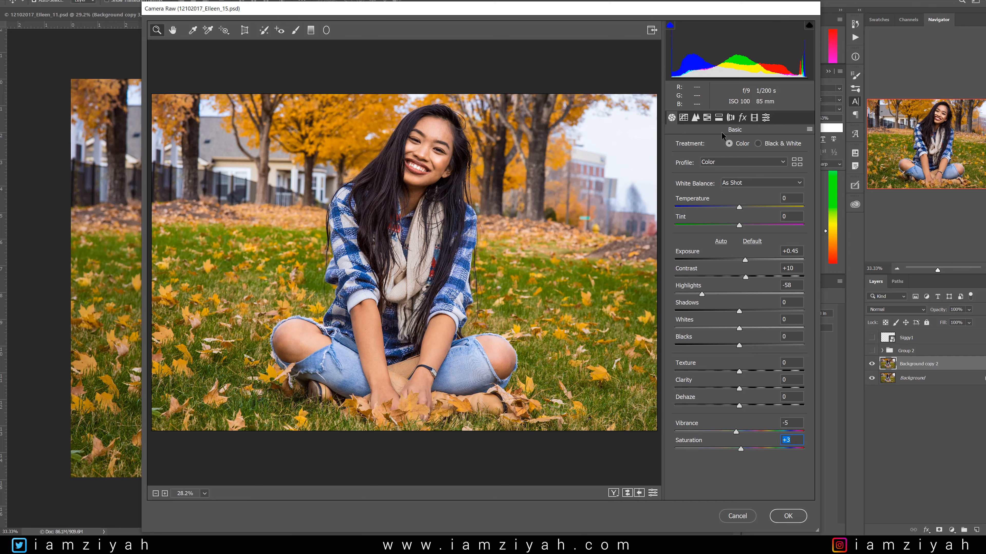
Shift the HSL hues of Reds to +3, Oranges to -21 and Yellows to +47.
left_click(706, 117)
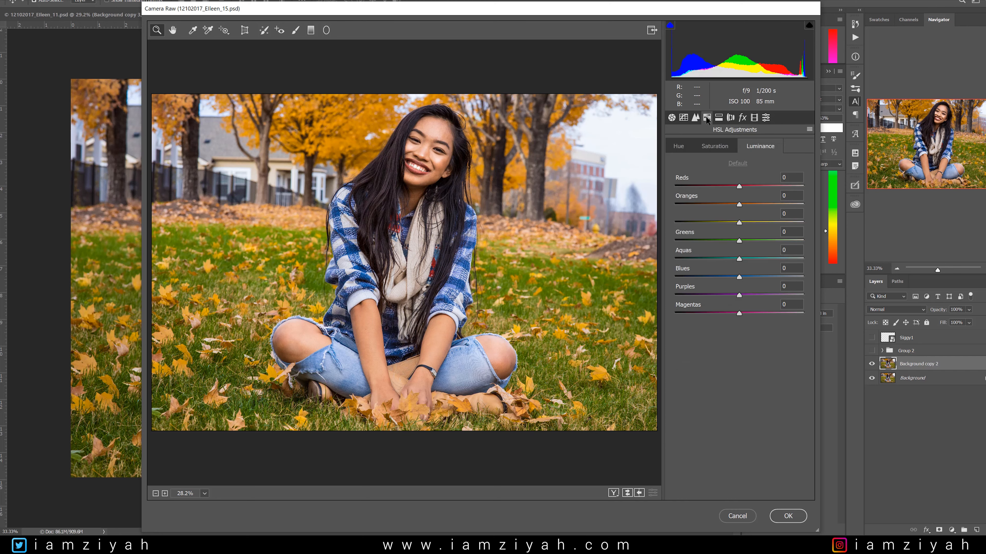
left_click(677, 145)
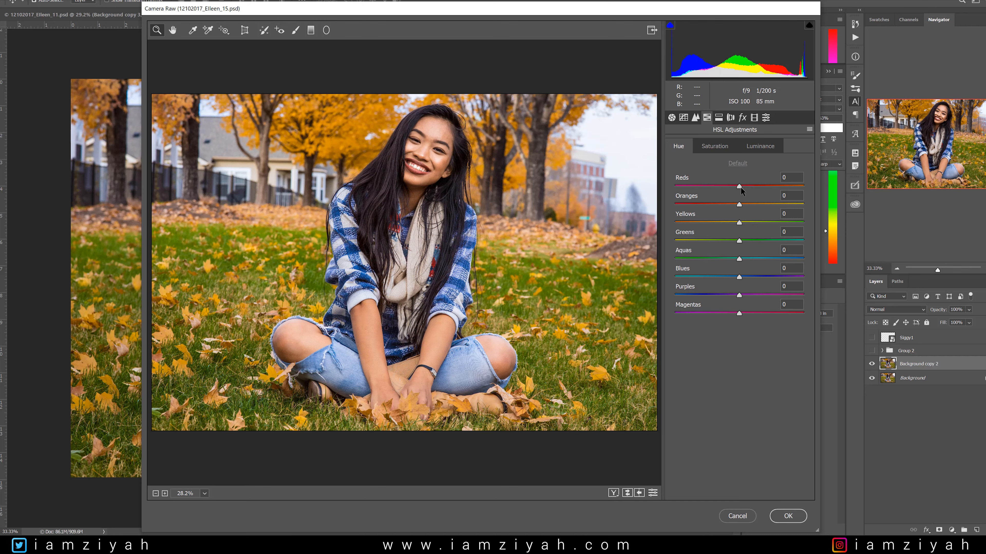
left_click_drag(741, 189, 742, 190)
left_click(740, 204)
left_click_drag(740, 204, 768, 228)
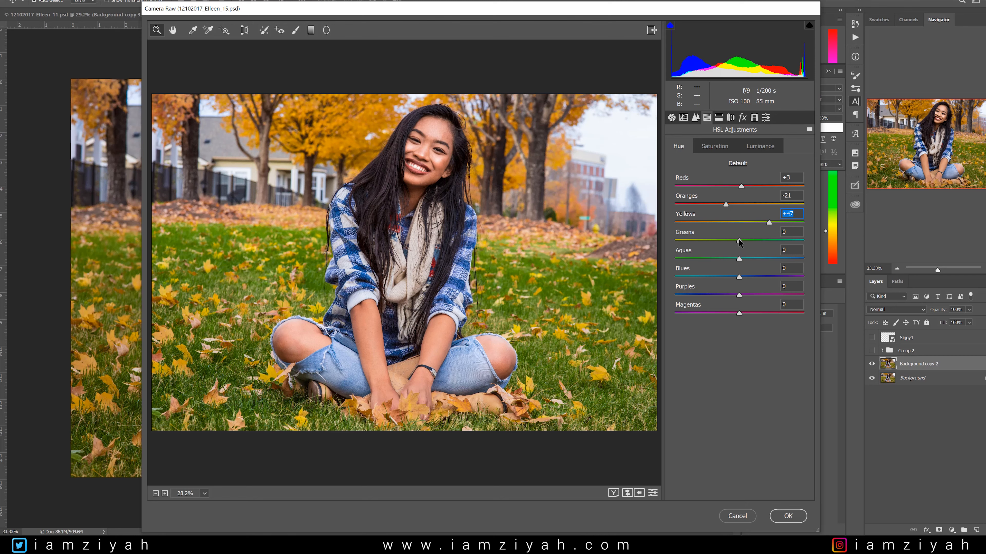
Set the HSL hues of Yellows to +83, Greens to -15, Aquas to +45 and Blues to +25.
left_click_drag(739, 241, 715, 244)
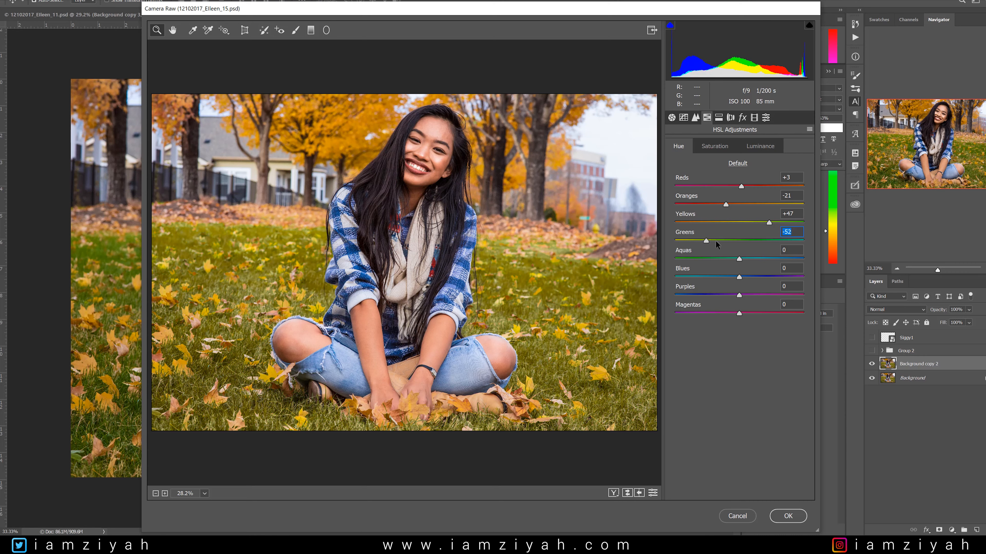
left_click(706, 241)
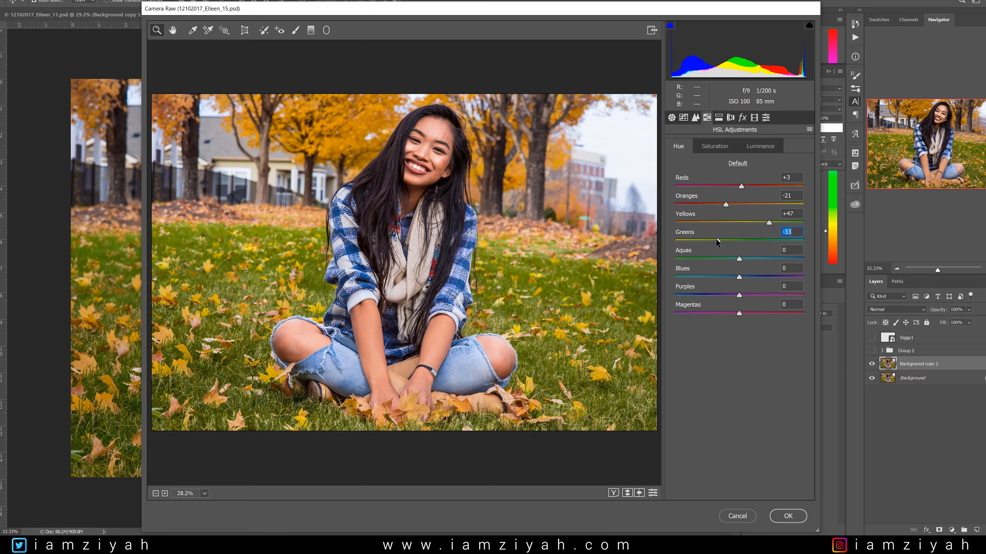
left_click_drag(732, 239, 781, 224)
left_click_drag(791, 223, 792, 224)
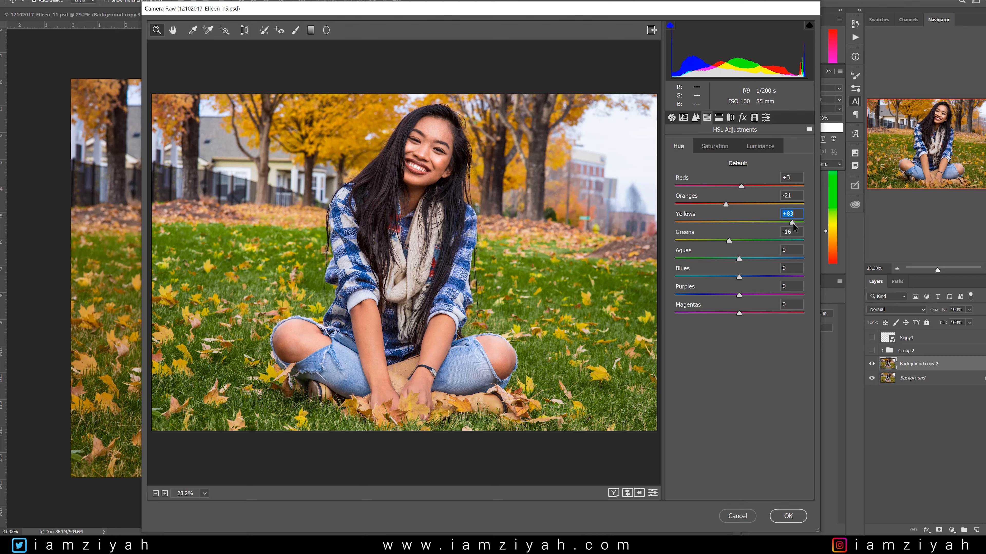
left_click_drag(730, 238, 729, 238)
left_click_drag(740, 261, 757, 274)
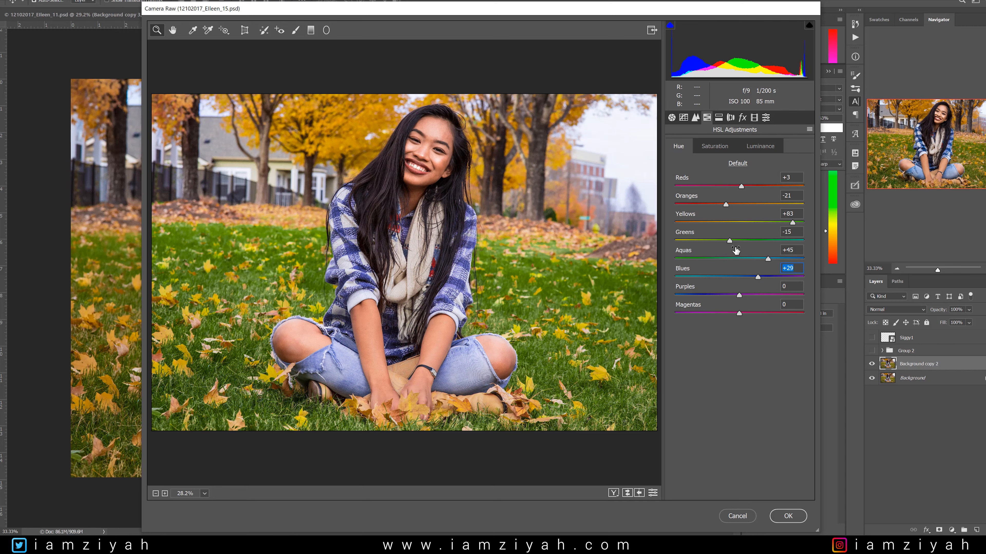
left_click_drag(758, 275, 755, 275)
Set the HSL saturation of Reds to -5, Oranges to +21, Yellows to +21 and Greens to -23.
left_click(702, 147)
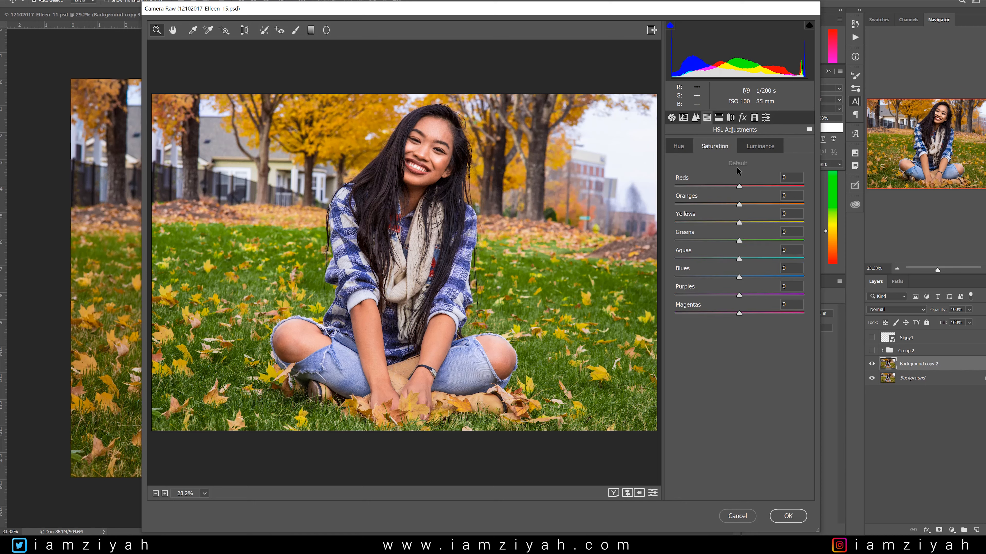
left_click_drag(742, 186, 736, 187)
left_click_drag(732, 187, 735, 186)
left_click_drag(740, 203, 753, 205)
mouse_move(740, 222)
left_mouse_down()
mouse_move(774, 222)
mouse_move(678, 222)
mouse_move(778, 224)
mouse_move(753, 222)
left_mouse_up()
mouse_move(740, 241)
left_mouse_down()
mouse_move(675, 242)
mouse_move(730, 242)
left_mouse_up()
left_click_drag(756, 222, 752, 222)
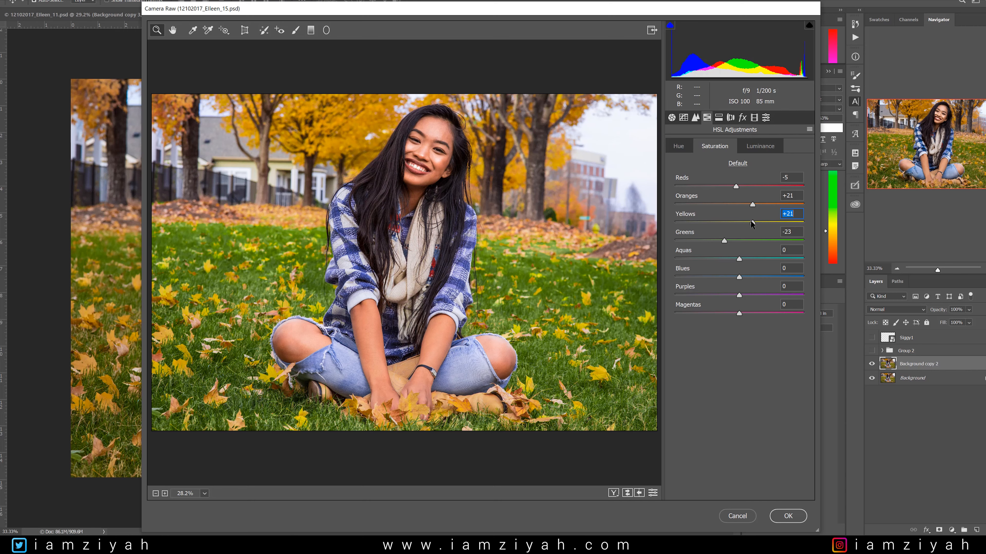
Raise the HSL saturation of Aquas to +51 and Blues to +43, and lower Purples and Magentas all the way.
left_click(741, 261)
mouse_move(772, 260)
left_mouse_down()
mouse_move(763, 276)
mouse_move(774, 274)
left_mouse_up()
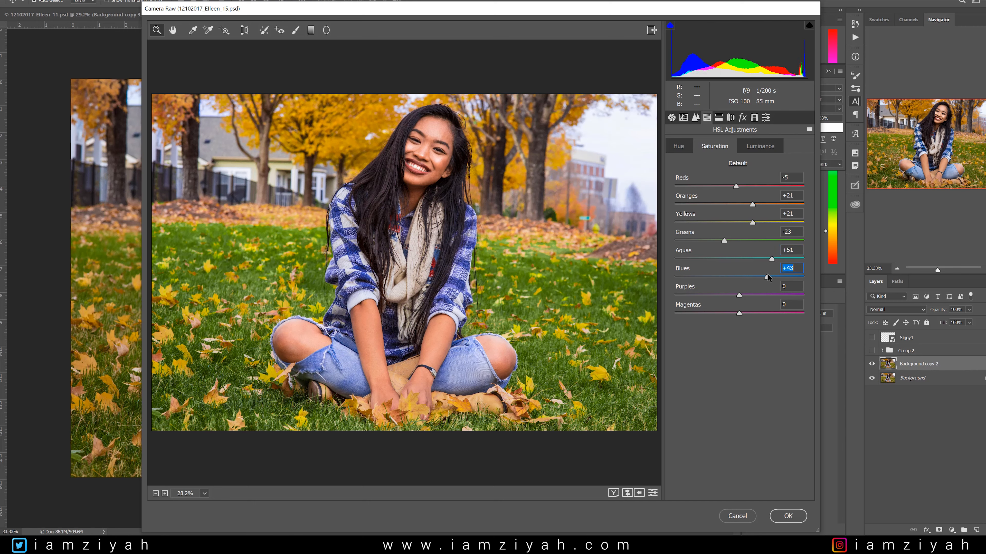
left_click_drag(739, 296, 672, 302)
left_click_drag(739, 314, 674, 315)
Set the HSL luminance of Reds to +41, Oranges to +15, Yellows to -4 and Greens to +33.
left_click(760, 146)
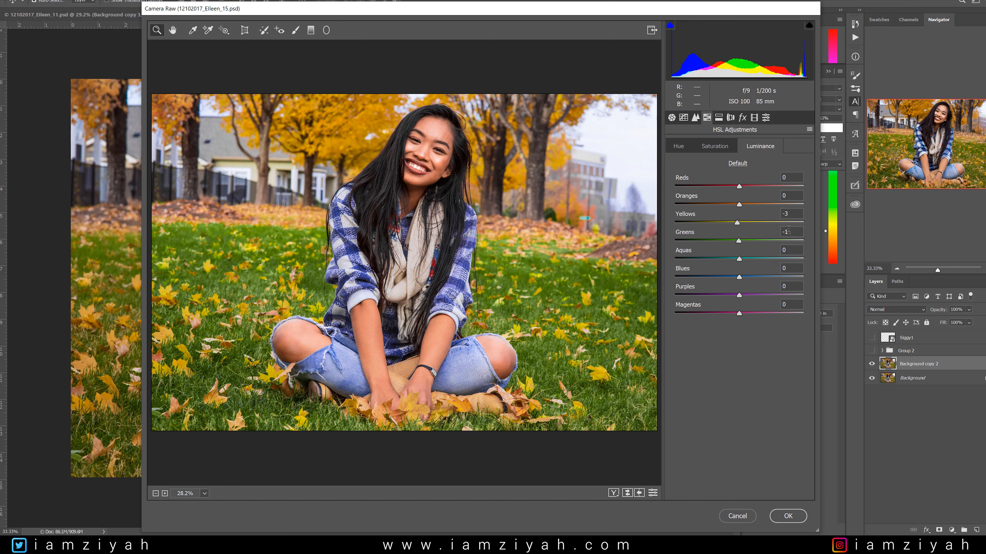
left_click(741, 188)
left_click_drag(741, 188, 771, 181)
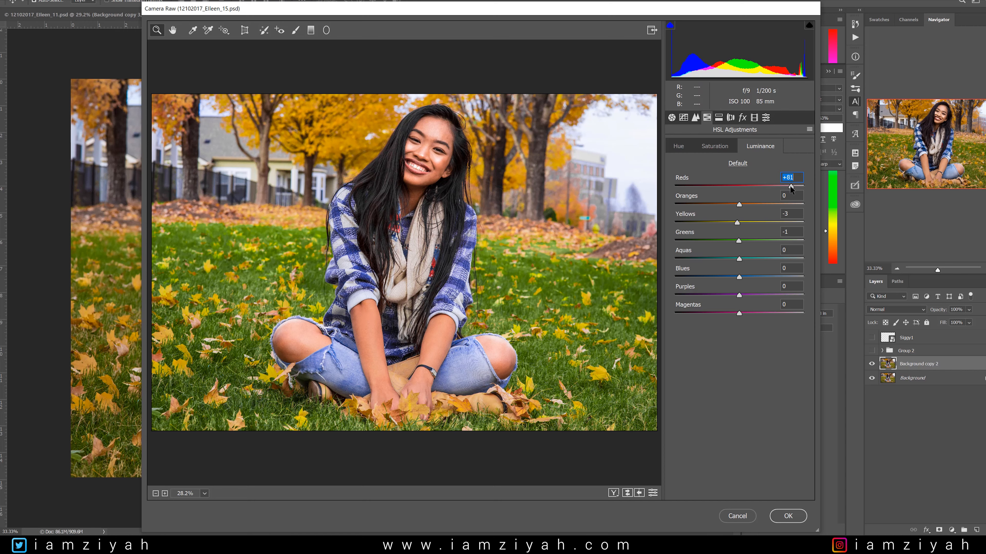
left_click_drag(809, 184, 764, 188)
left_click_drag(762, 187, 750, 205)
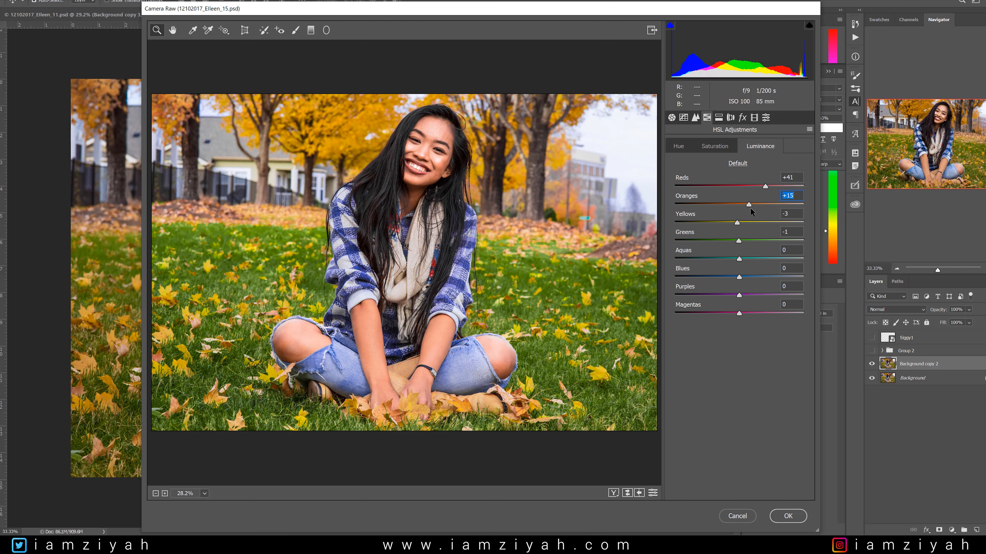
left_click(738, 222)
left_click_drag(738, 241, 759, 239)
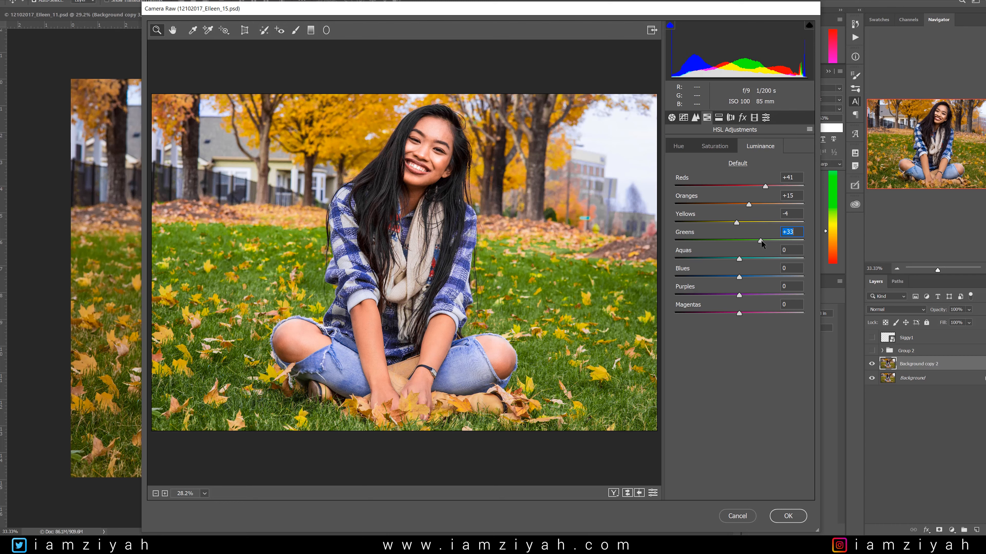
left_click_drag(740, 258, 741, 314)
left_click(682, 149)
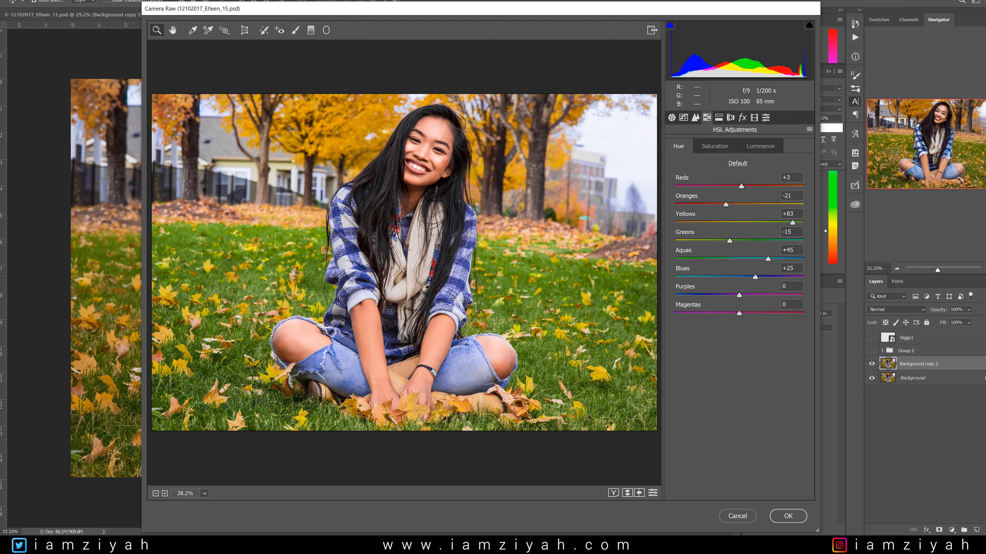
key("Return")
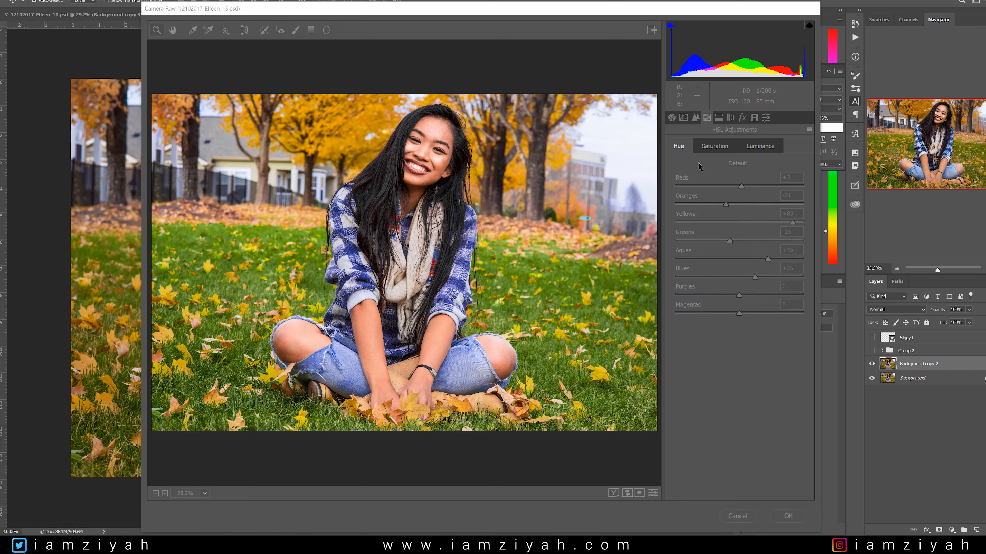
Tint the highlights in Split Toning with hue 253 and saturation 4.
left_click(718, 117)
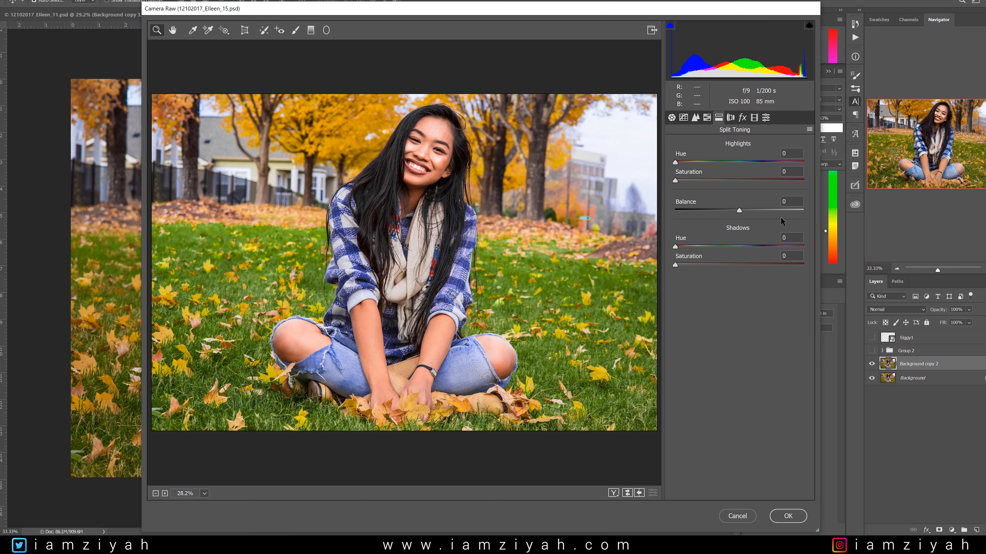
left_click(782, 153)
type("253")
key("Tab")
type("4")
Tint the shadows in Split Toning with hue 215 and saturation 10, and apply the Camera Raw adjustments.
left_click_drag(781, 238, 773, 241)
type("214")
left_click_drag(795, 255, 769, 265)
type("10")
key("Return")
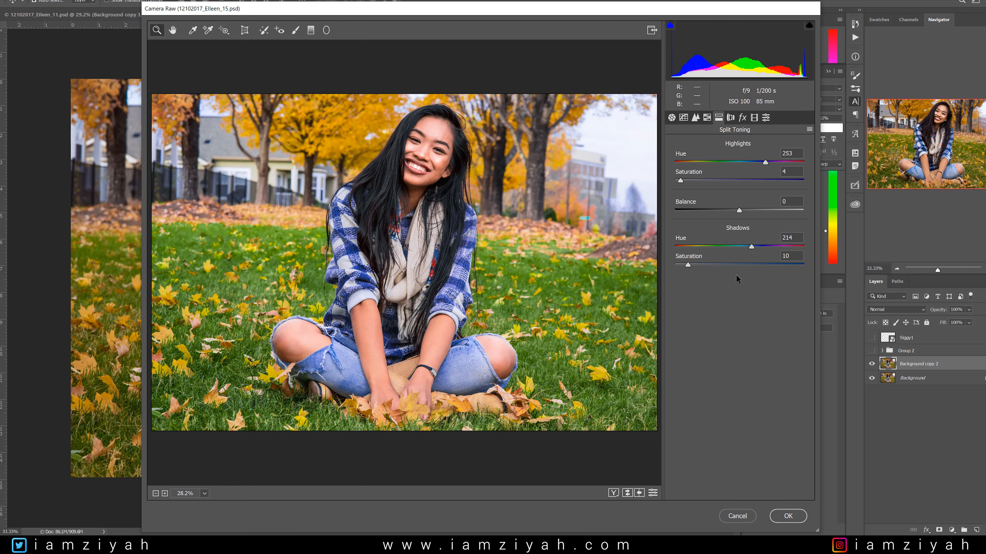
mouse_move(752, 247)
left_mouse_down()
mouse_move(691, 248)
mouse_move(749, 255)
left_mouse_up()
left_click(789, 516)
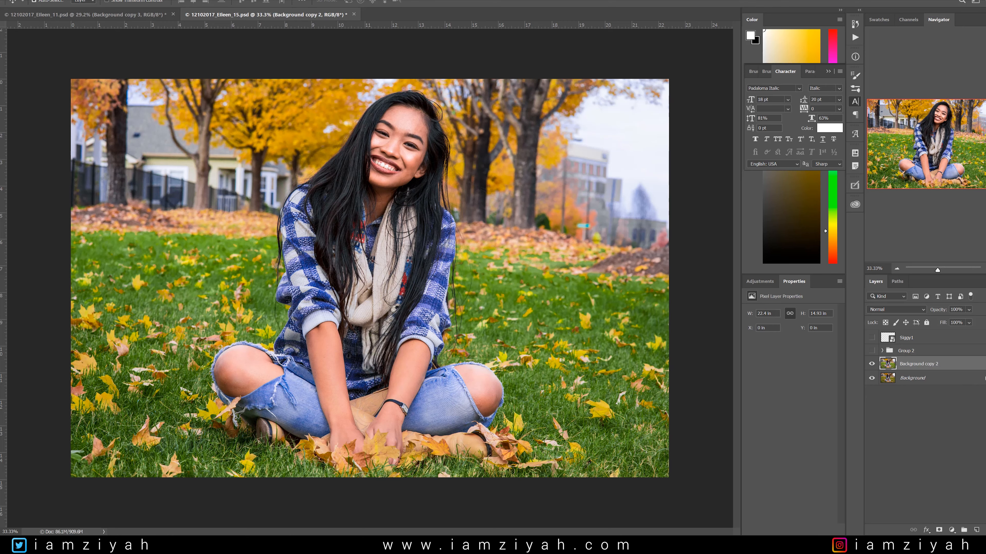
Start a Color Range selection by sampling the orange tree leaves beside the woman's head.
left_click(101, 0)
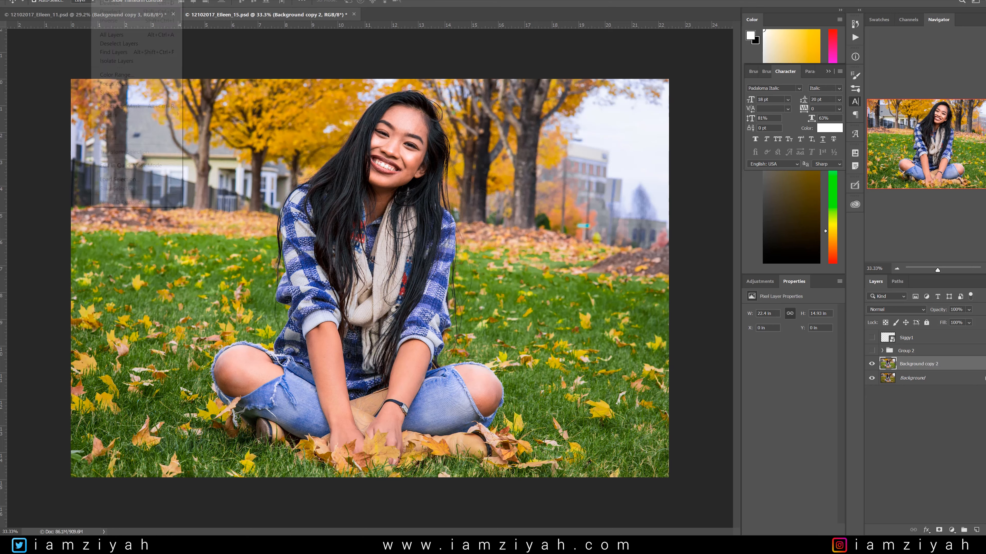
left_click(128, 75)
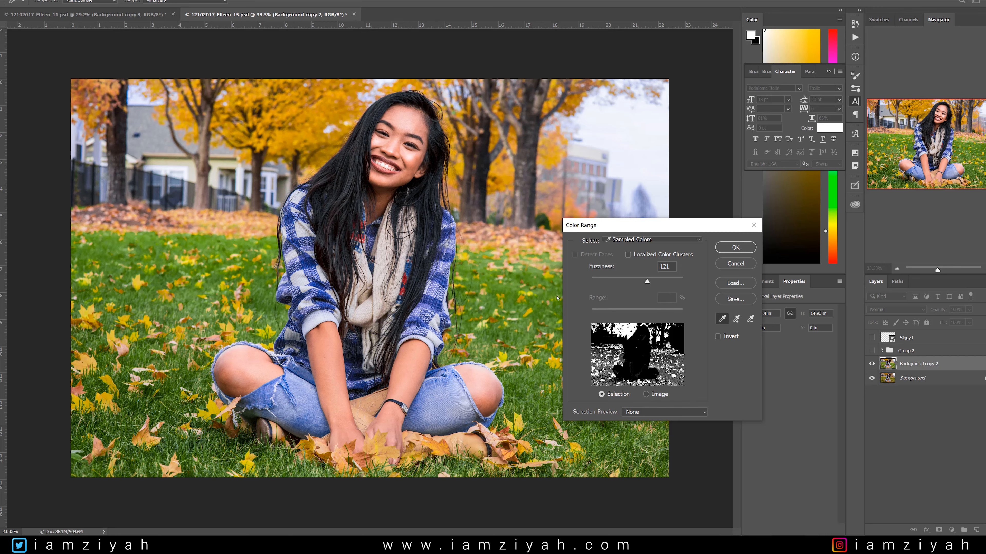
left_click(330, 105)
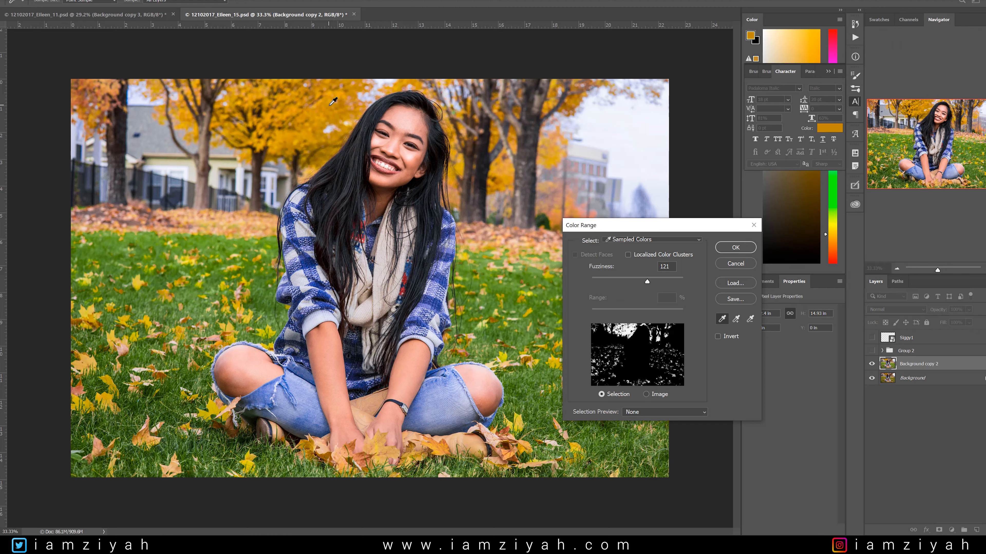
left_click(323, 107)
Add more orange leaf tones from the trees to the Color Range, lower the fuzziness slightly and create the selection.
left_click(735, 324)
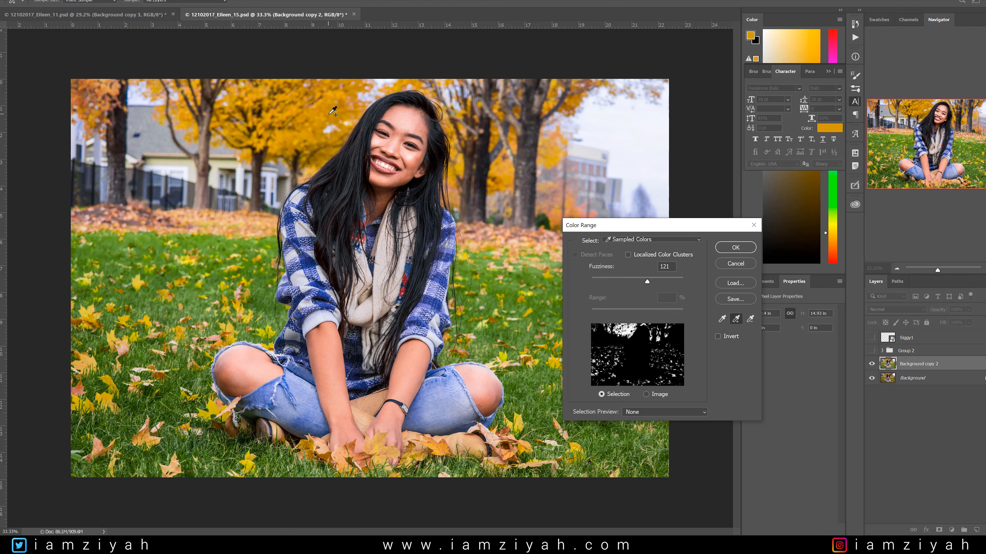
left_click(318, 114)
left_click(304, 120)
left_click(300, 121)
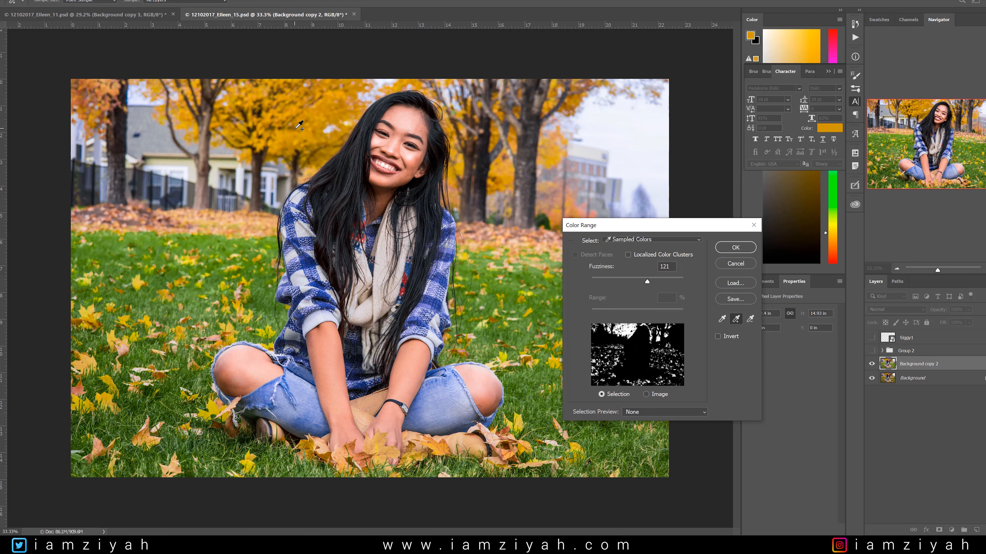
left_click(298, 127)
left_click(326, 107)
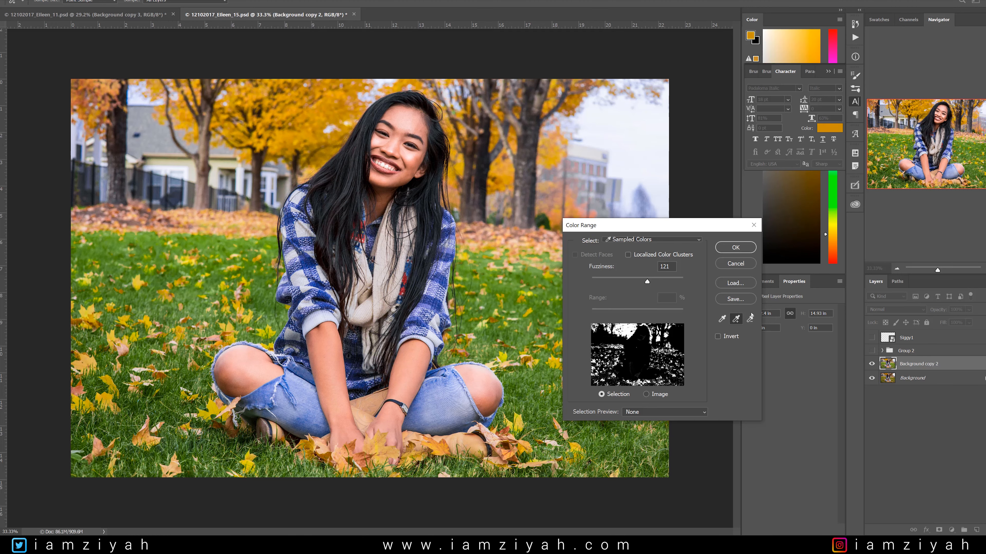
mouse_move(648, 281)
left_mouse_down()
mouse_move(618, 282)
mouse_move(643, 286)
left_mouse_up()
left_click(745, 247)
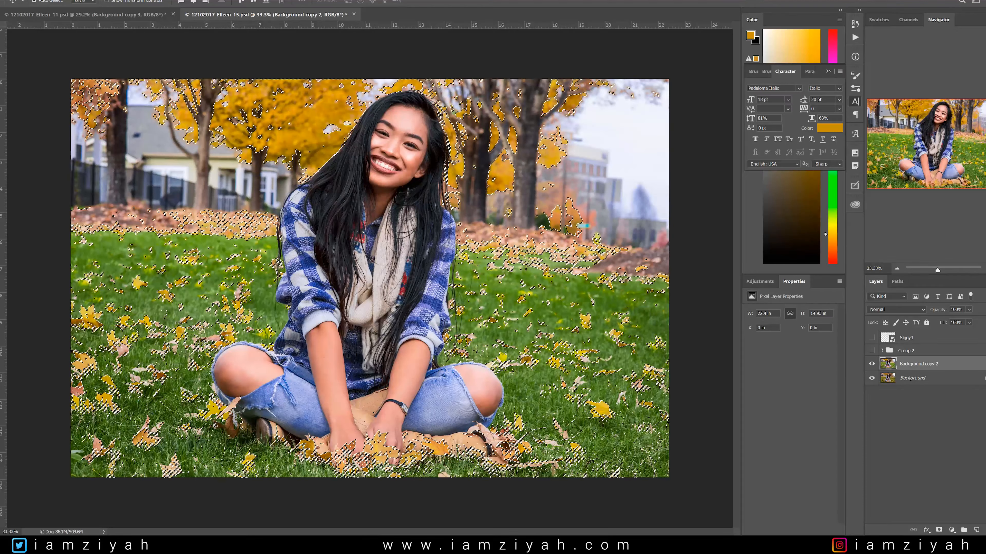
Add a Color Balance adjustment layer for the selected leaves with midtones Cyan-Red +40, Magenta-Green -31 and Yellow-Blue +6.
left_click(951, 530)
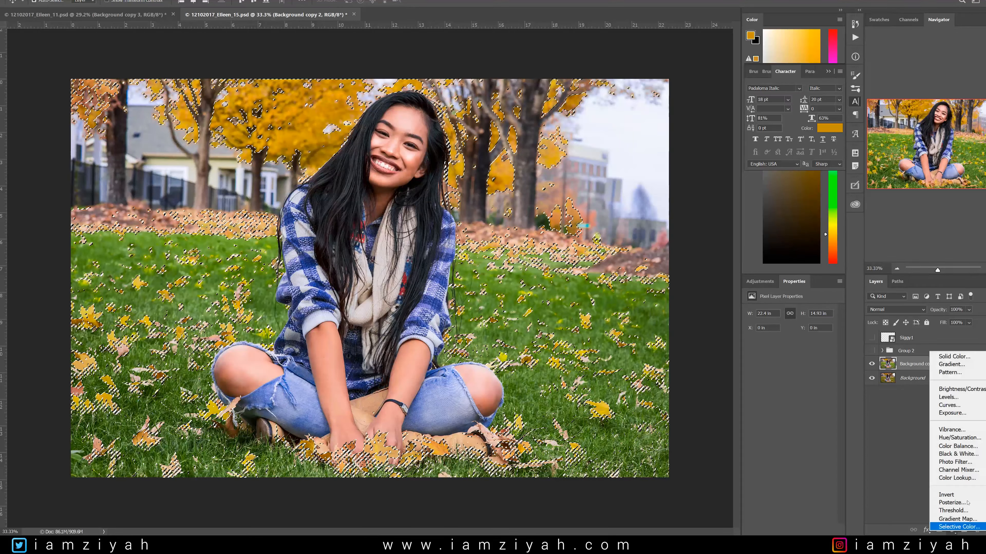
left_click(969, 447)
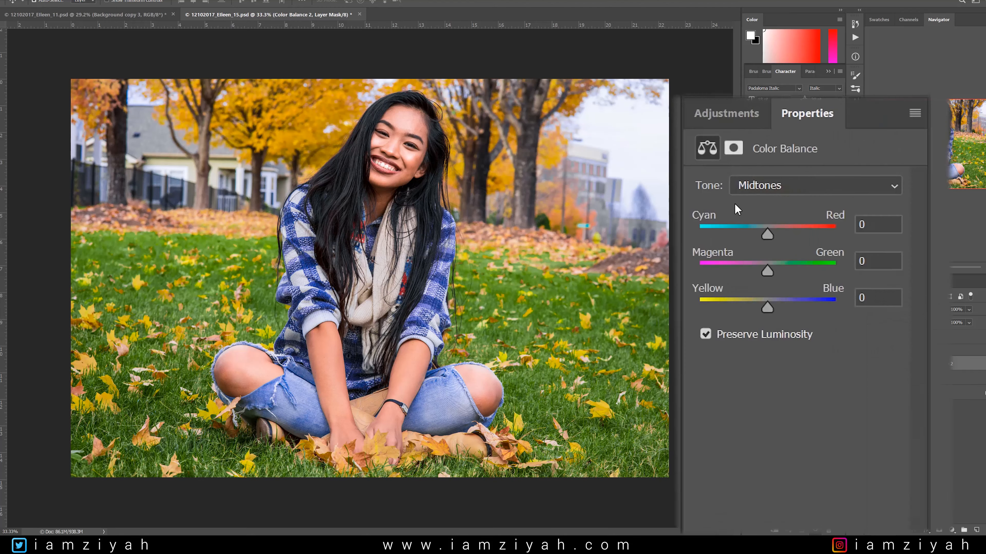
left_click_drag(768, 234, 799, 231)
left_click_drag(766, 270, 754, 266)
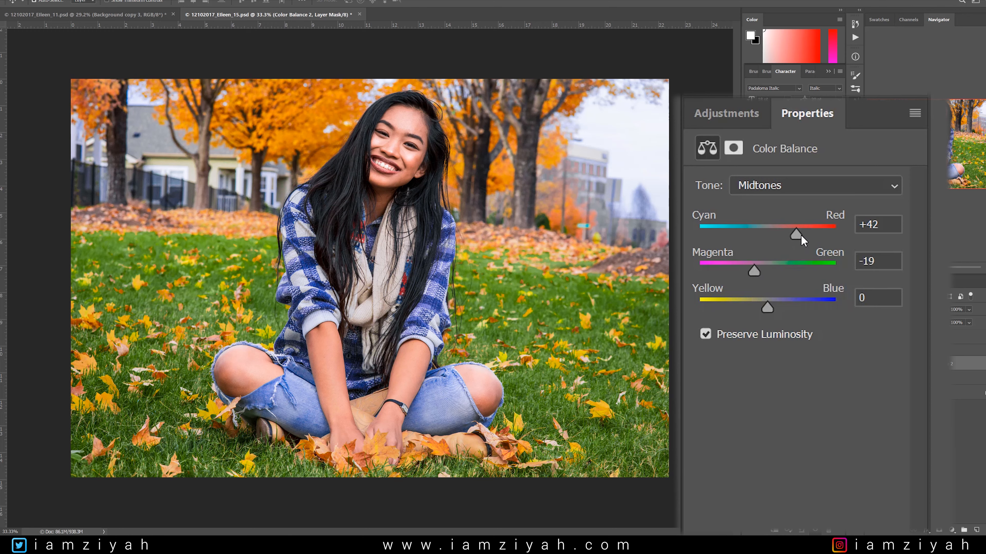
left_click_drag(799, 234, 796, 234)
left_click_drag(752, 271, 747, 271)
mouse_move(767, 309)
left_mouse_down()
mouse_move(816, 308)
mouse_move(702, 303)
mouse_move(811, 315)
mouse_move(763, 317)
mouse_move(773, 321)
left_mouse_up()
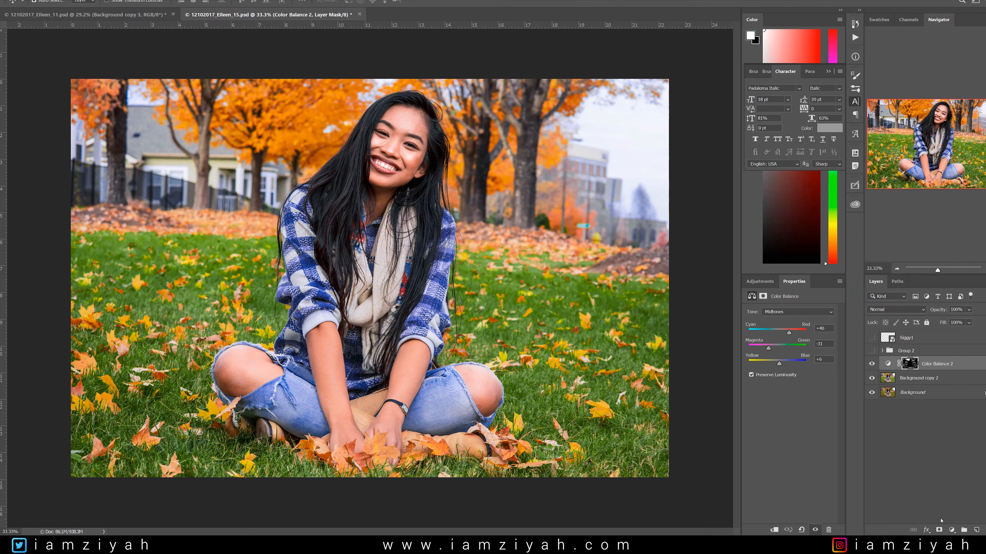
Add a Gradient Map adjustment layer above the Color Balance layer, blended as Soft Light at 50% opacity.
left_click(953, 530)
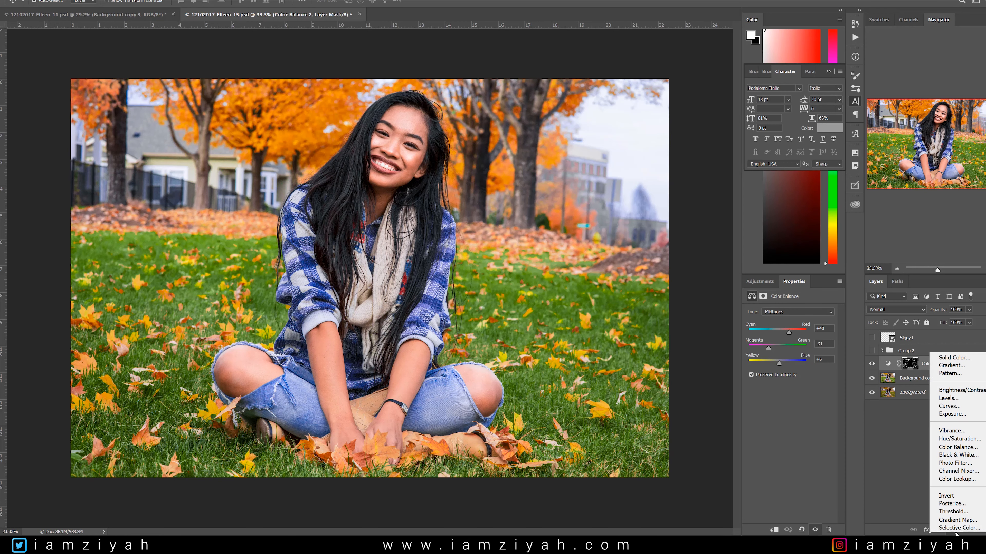
left_click(967, 523)
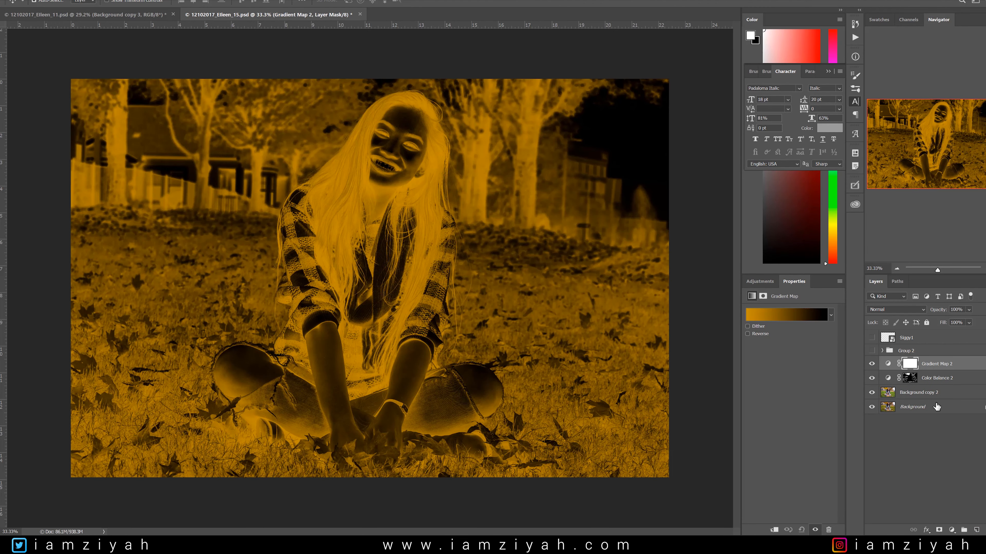
left_click(896, 309)
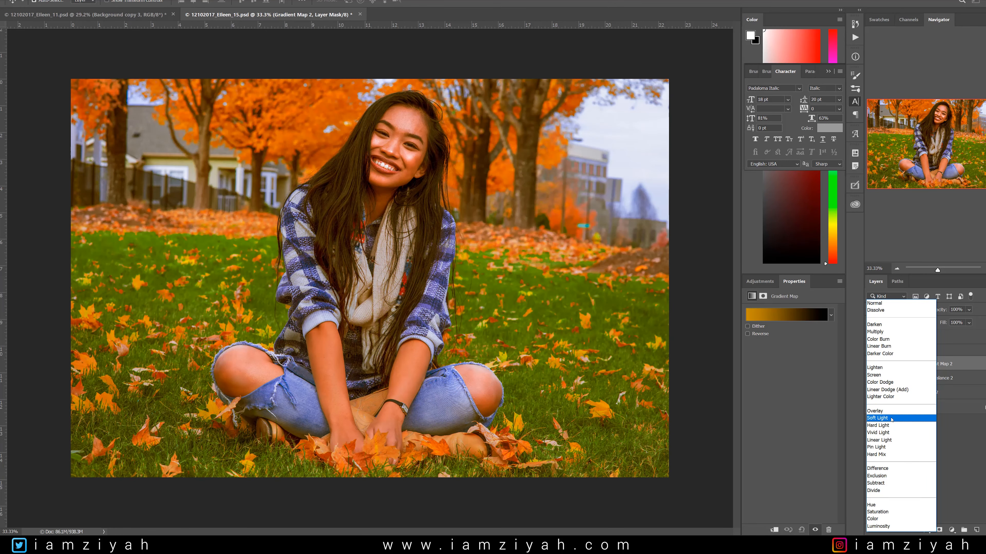
left_click(892, 418)
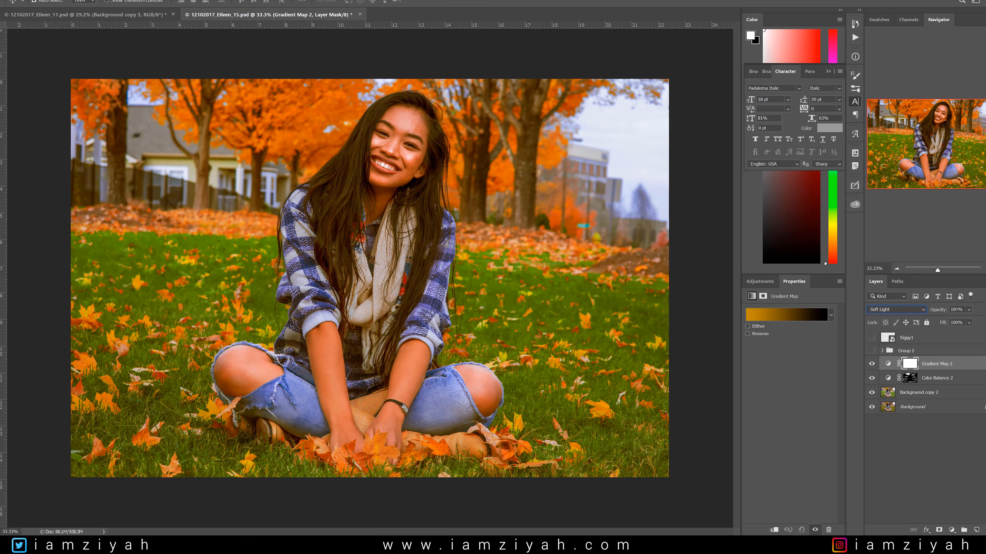
left_click_drag(958, 310, 931, 312)
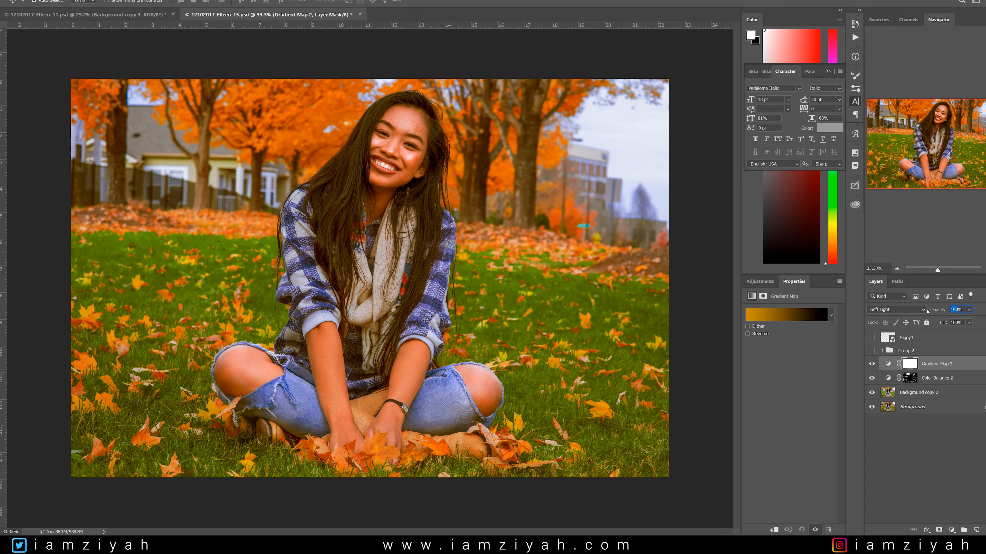
type("50")
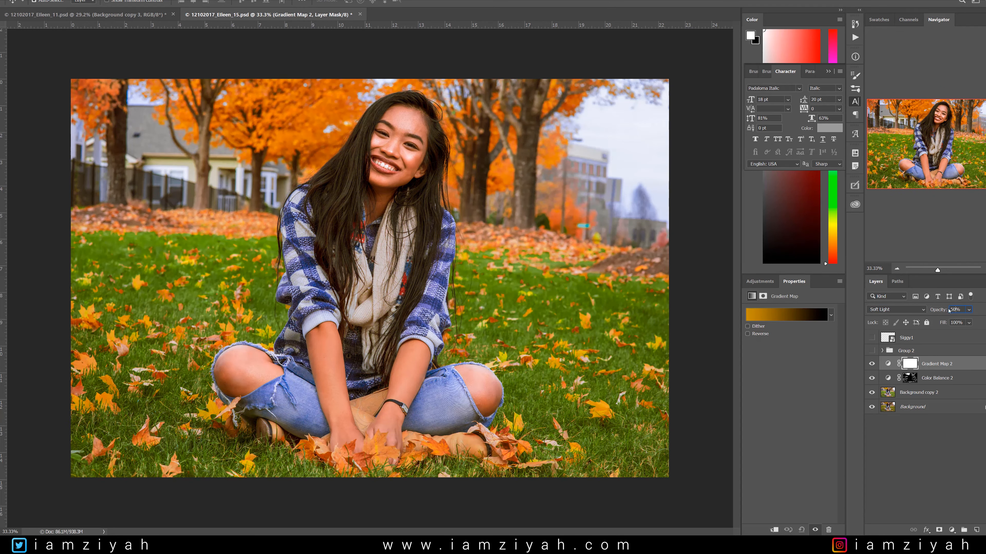
Try lowering the Gradient Map 2 layer's opacity to 17%.
left_click(969, 312)
left_click_drag(976, 321, 967, 320)
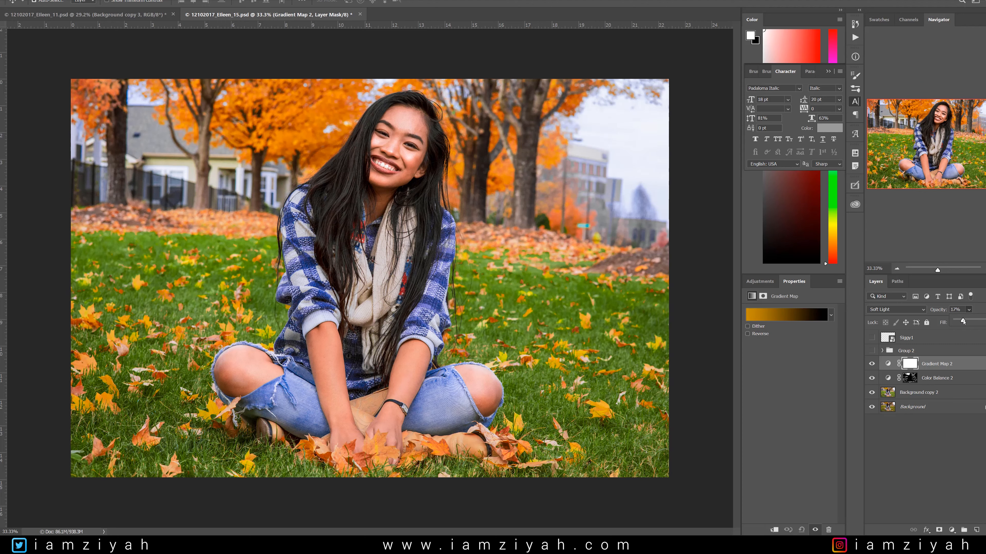
left_click(955, 449)
left_click(955, 364)
Try brown custom and Sepia 4 presets as the gradient of Gradient Map 2.
left_click(786, 315)
left_click_drag(548, 147, 799, 53)
scroll(839, 156, "down", 2)
scroll(845, 157, "down", 1)
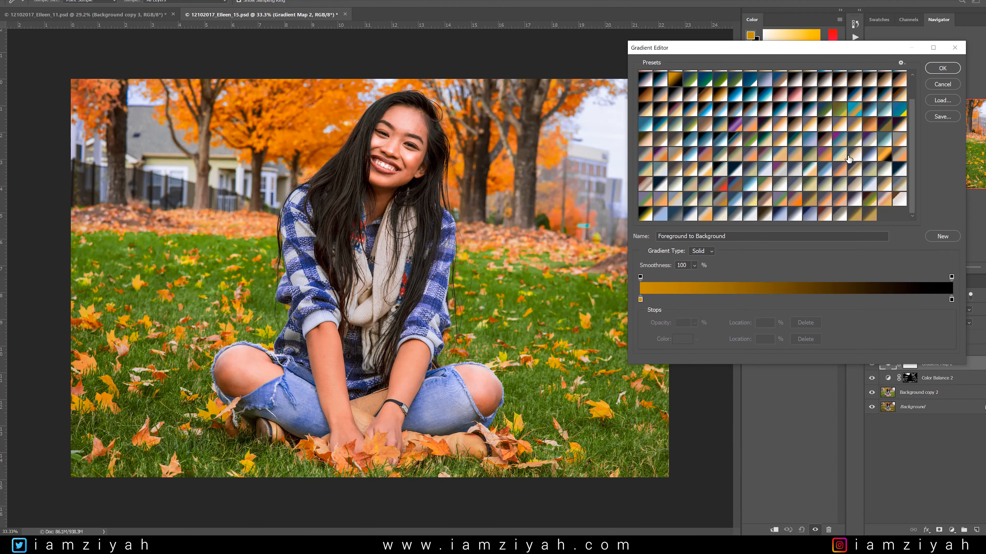
scroll(850, 159, "up", 4)
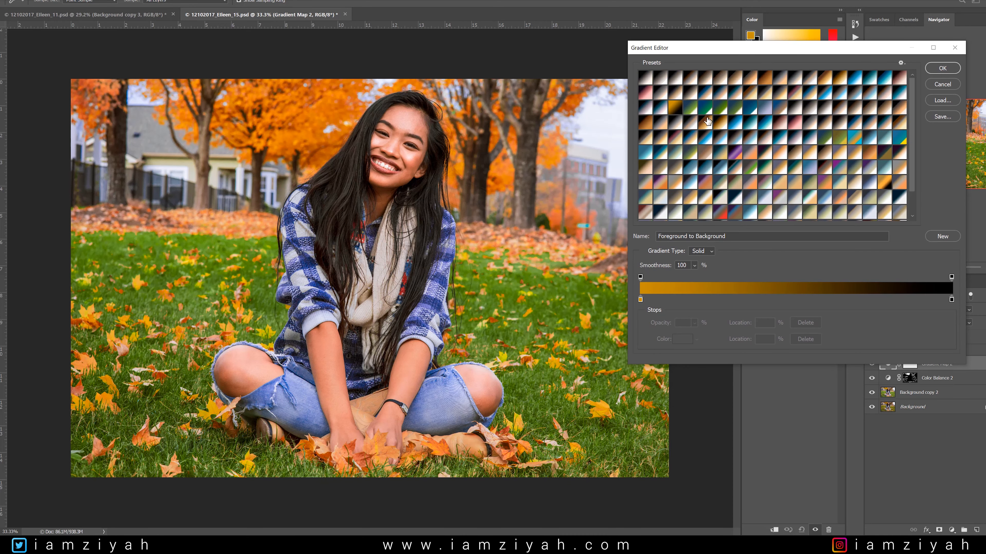
left_click(711, 158)
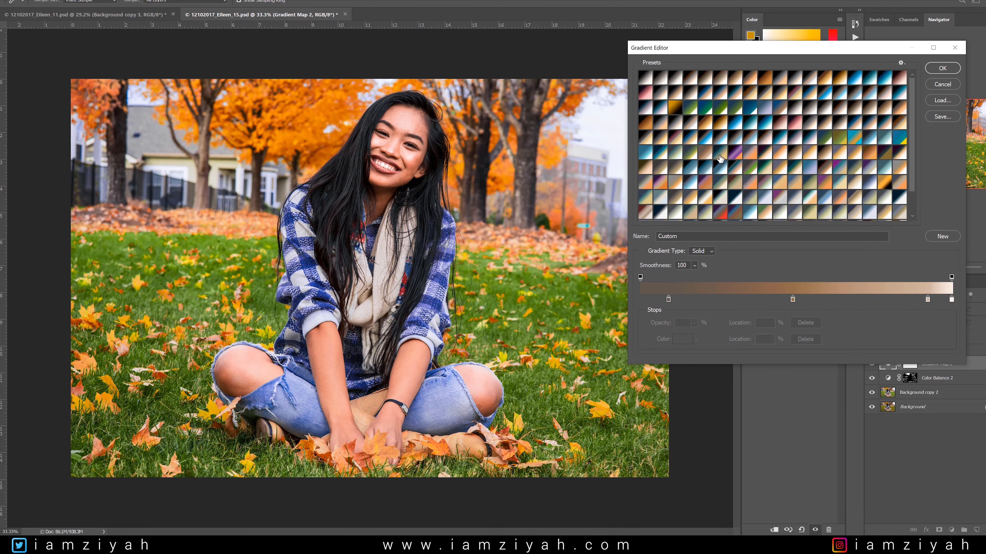
left_click(750, 154)
left_click(800, 158)
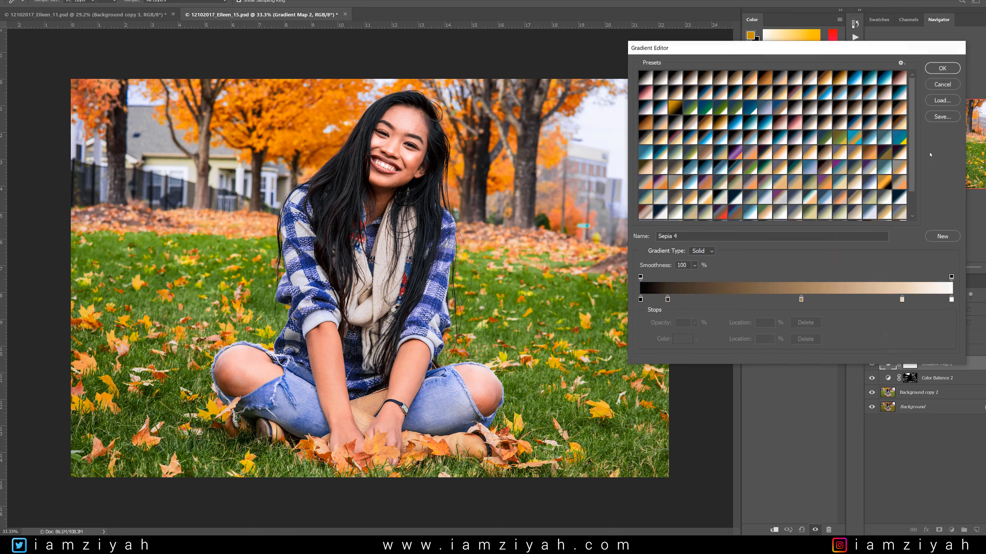
left_click(943, 68)
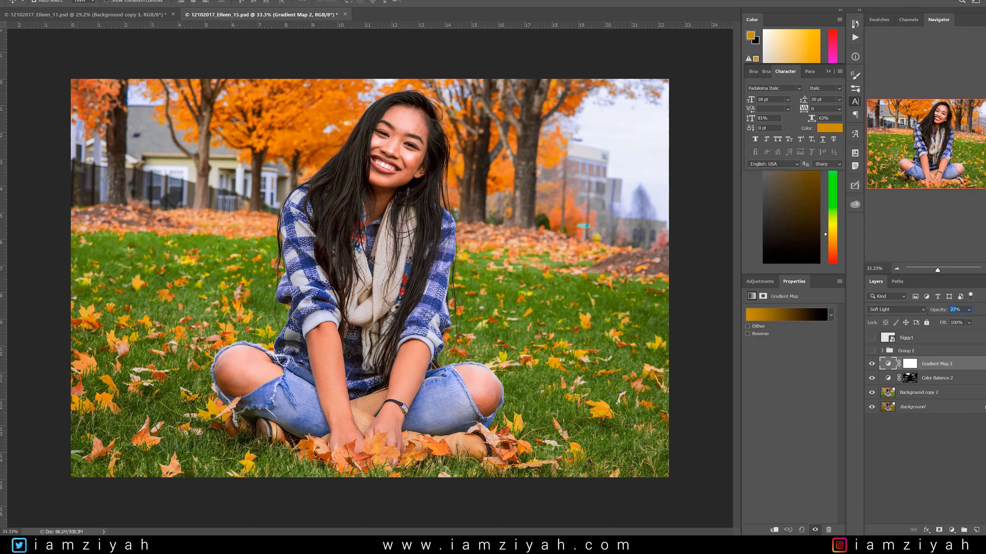
Set the Gradient Map 2 layer's opacity to 50%, leaving no layer selected.
type("50")
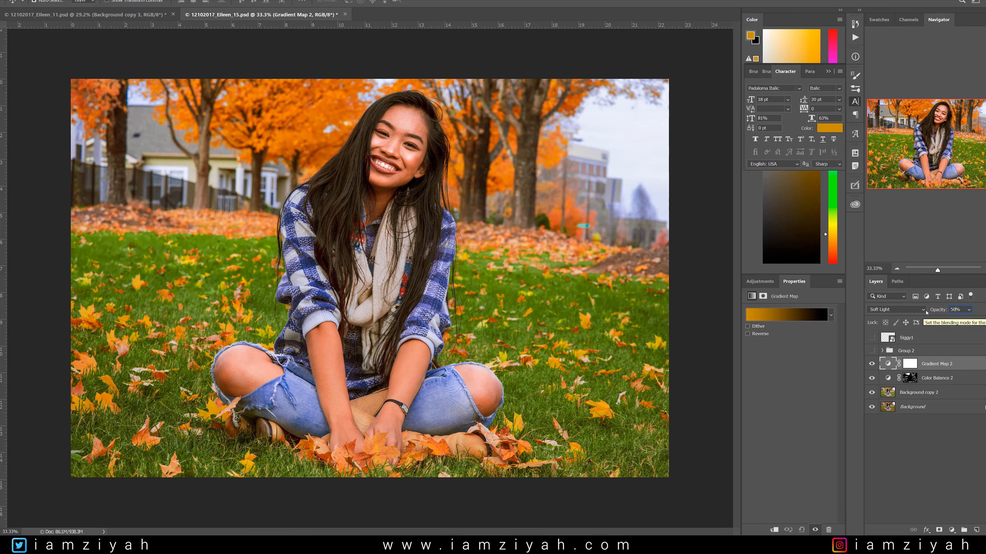
left_click(878, 474)
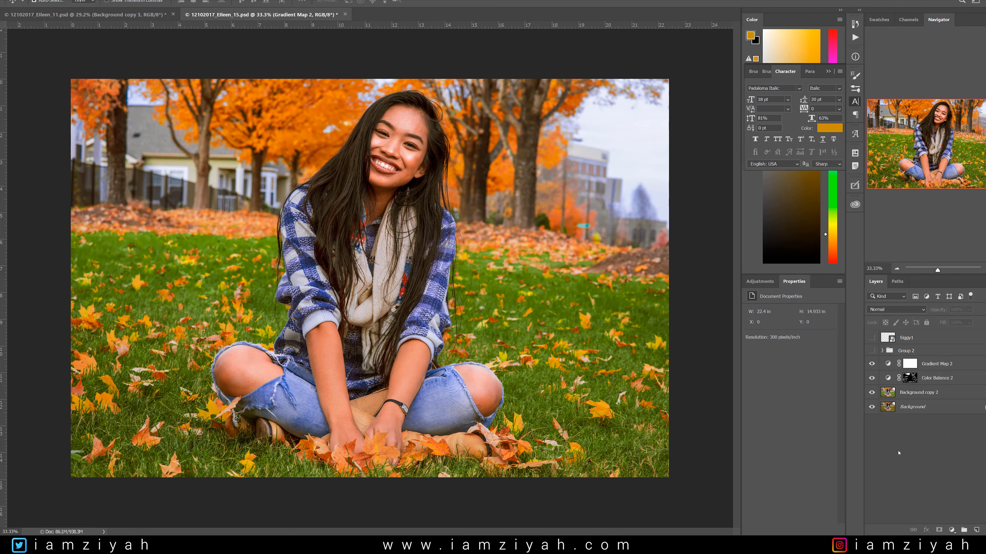
Try custom presets such as slate-to-orange and navy-teal-to-yellow as the gradient of Gradient Map 2.
left_click(891, 365)
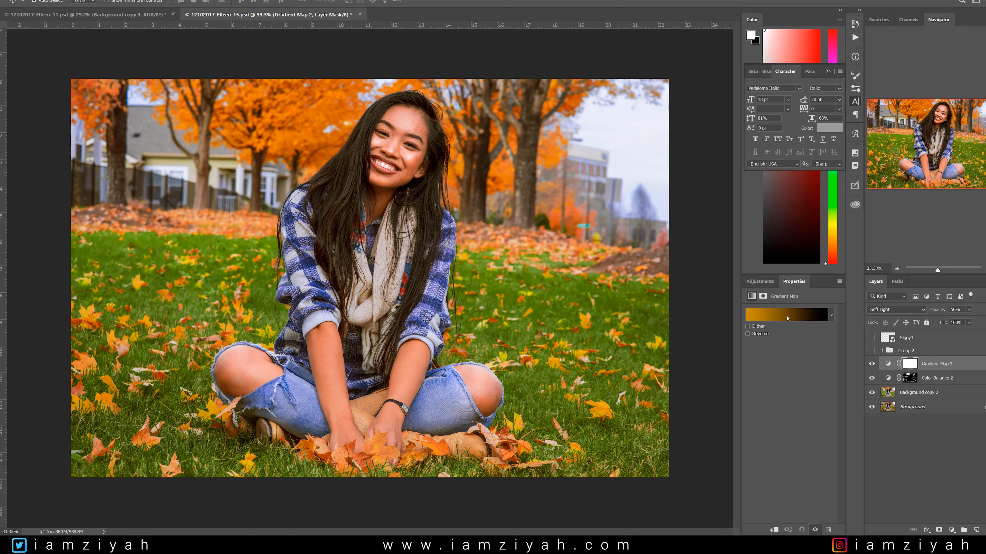
left_click(786, 317)
left_click(845, 199)
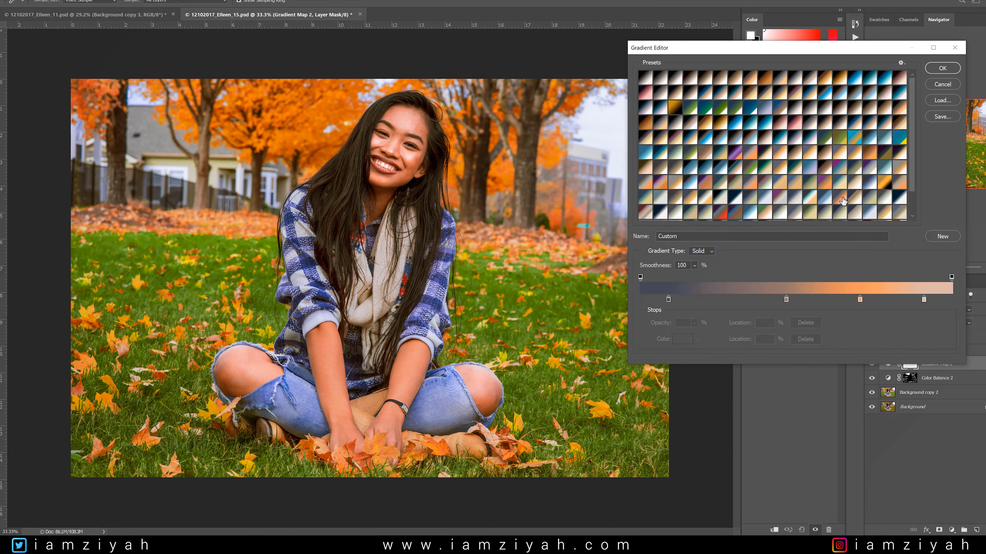
left_click_drag(914, 127, 915, 160)
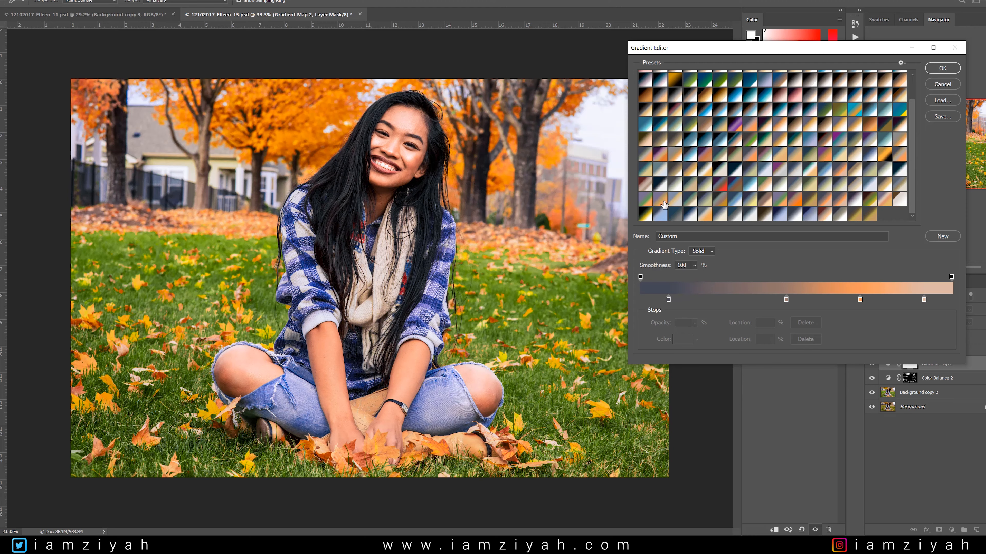
left_click(651, 188)
left_click(645, 169)
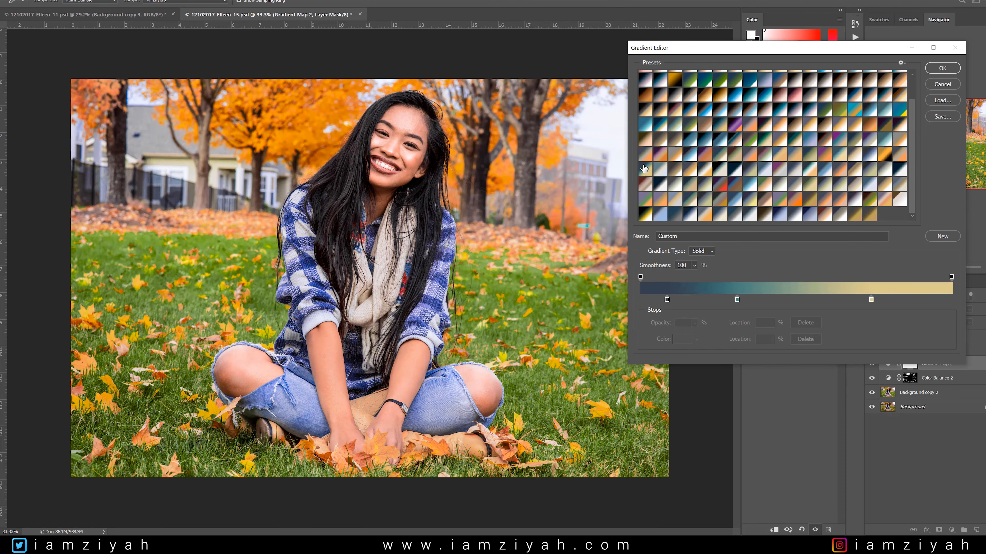
left_click(644, 155)
left_click(705, 156)
scroll(707, 184, "up", 2)
Try warm toning presets including Sepia 5, Copper 1 and Sepia 4 on Gradient Map 2.
left_click(750, 79)
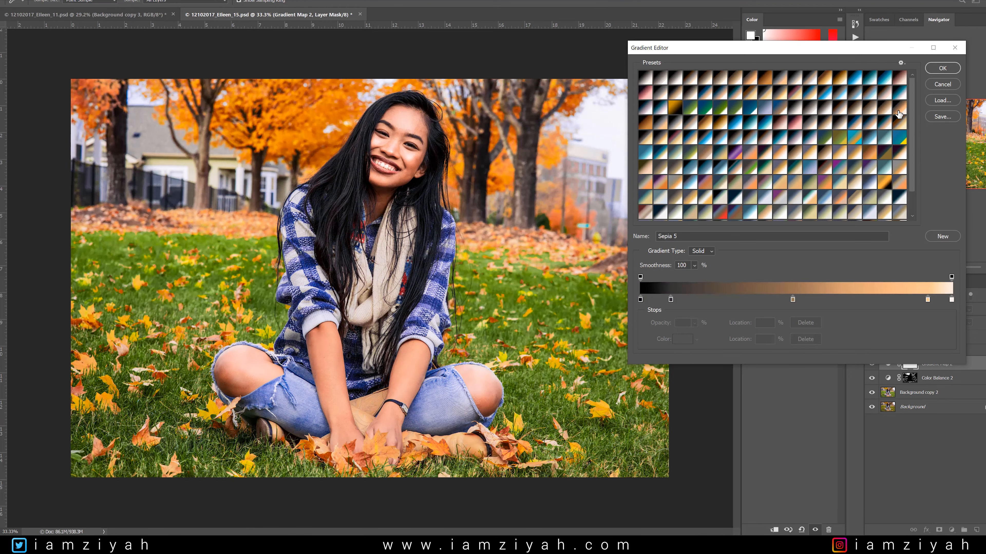
left_click(676, 107)
left_click(712, 89)
left_click(825, 80)
left_click(840, 79)
left_click(899, 80)
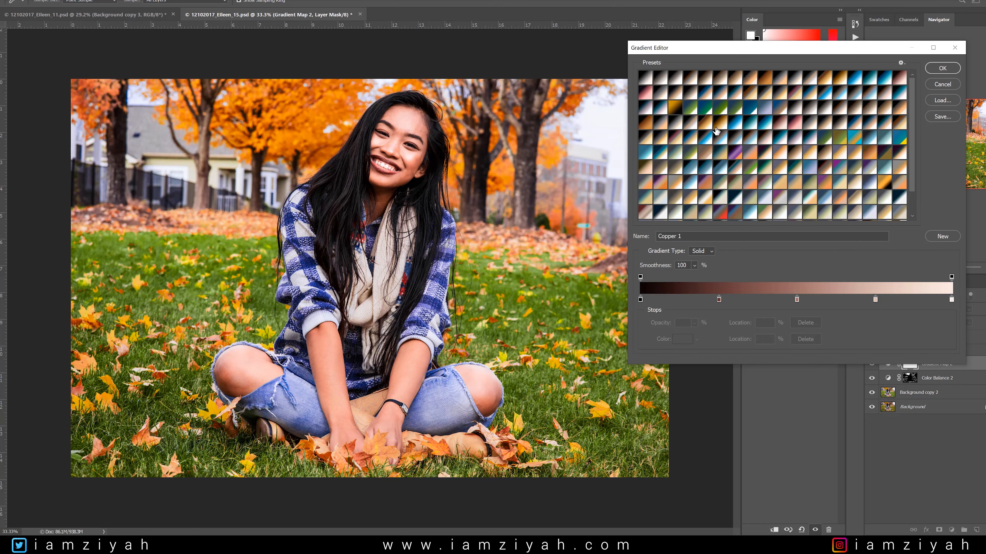
left_click(705, 123)
left_click(720, 123)
left_click(899, 123)
left_click(885, 108)
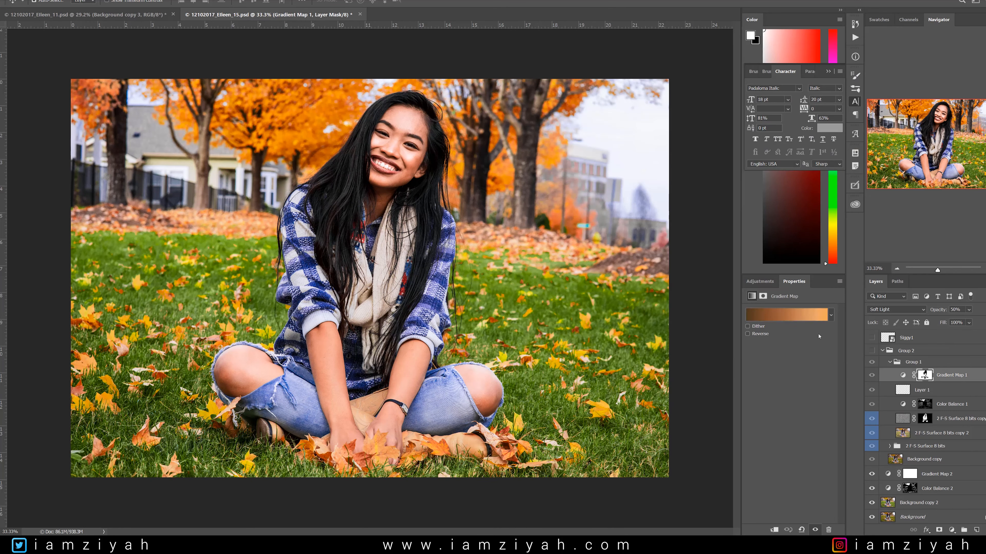
Check the stops of the brown-to-orange gradient used by Gradient Map 1 inside Group 2.
left_click(788, 314)
scroll(773, 145, "down", 3)
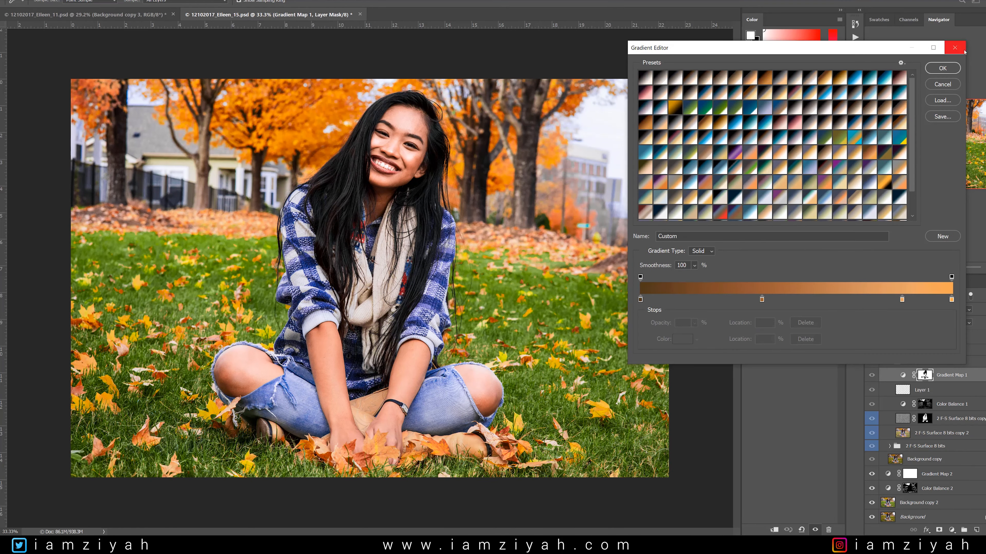
left_click(955, 48)
left_click(882, 350)
Apply the Foreground to Background preset to Gradient Map 2 and inspect its black end stop.
left_click(937, 364)
left_click(787, 315)
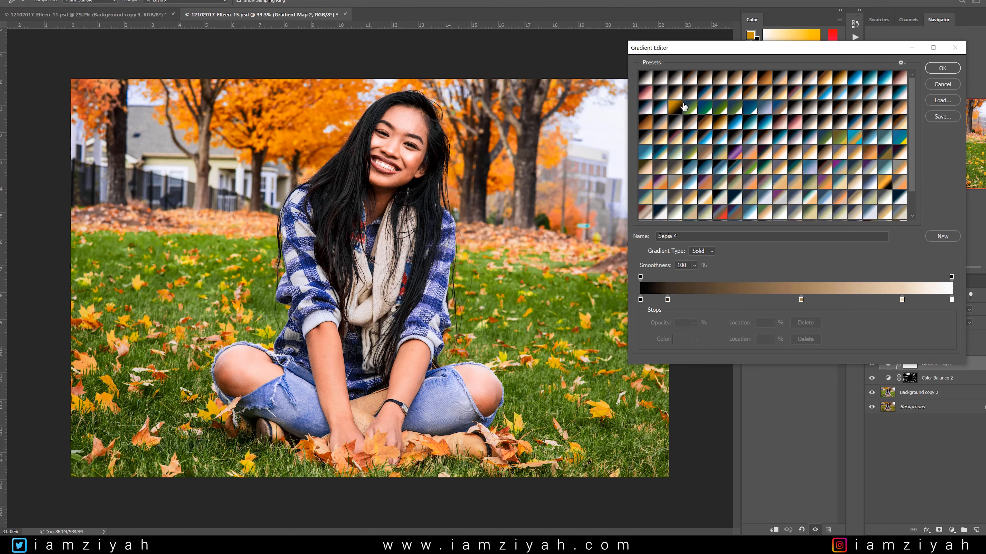
left_click(674, 106)
left_click(942, 67)
left_click(812, 318)
double_click(951, 299)
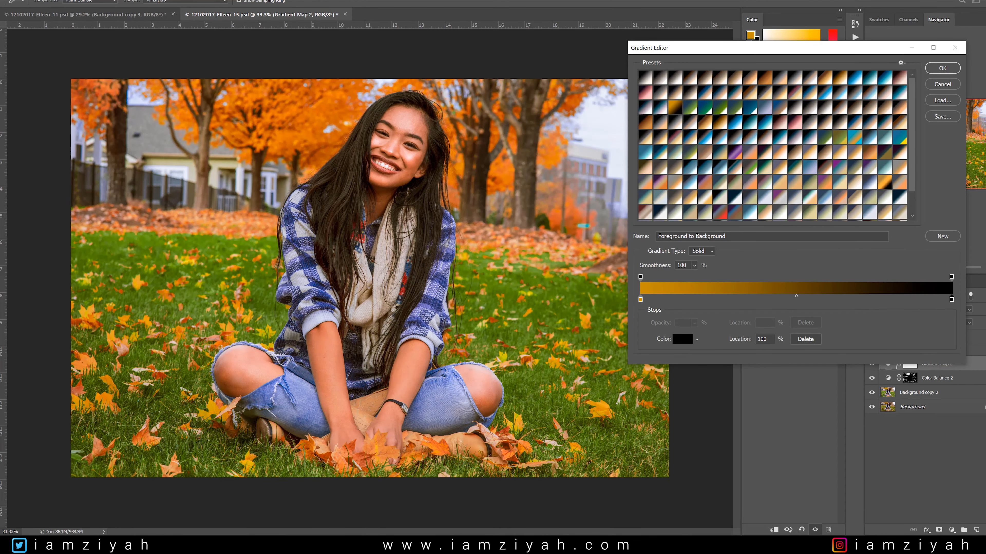
left_click_drag(344, 260, 343, 317)
left_click(555, 255)
left_click(942, 68)
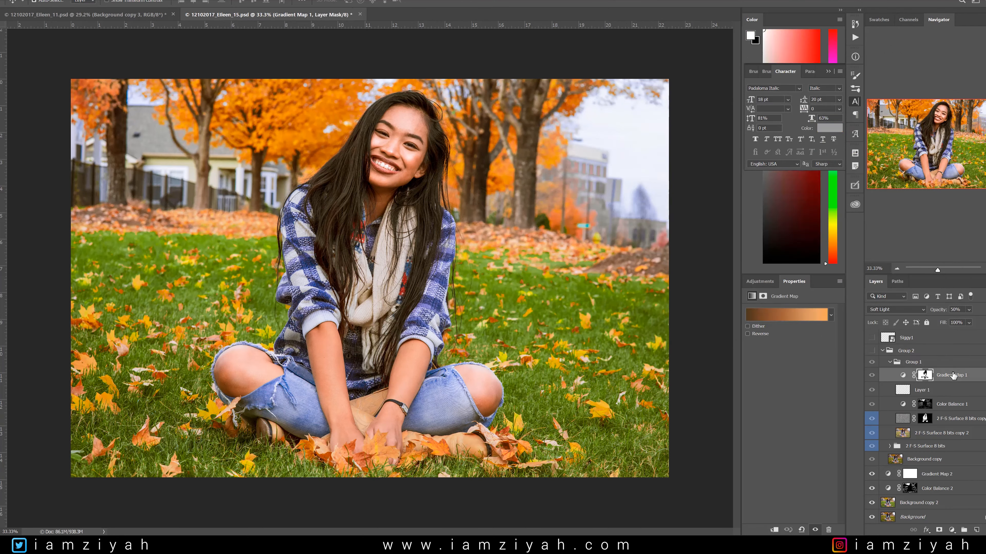
Compare Gradient Map 1's custom gradient in Group 2 with the available gradient presets.
left_click(788, 315)
scroll(910, 151, "down", 2)
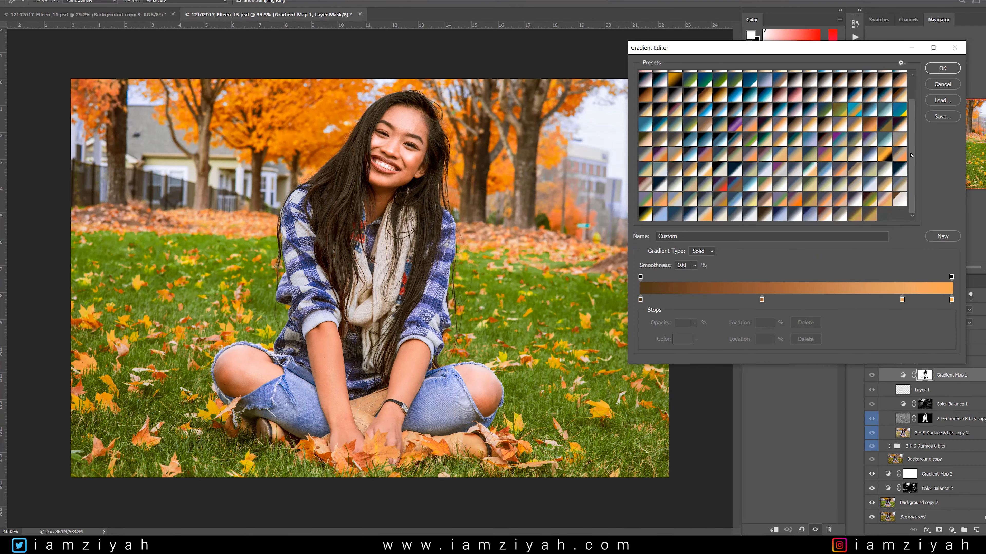
left_click(942, 67)
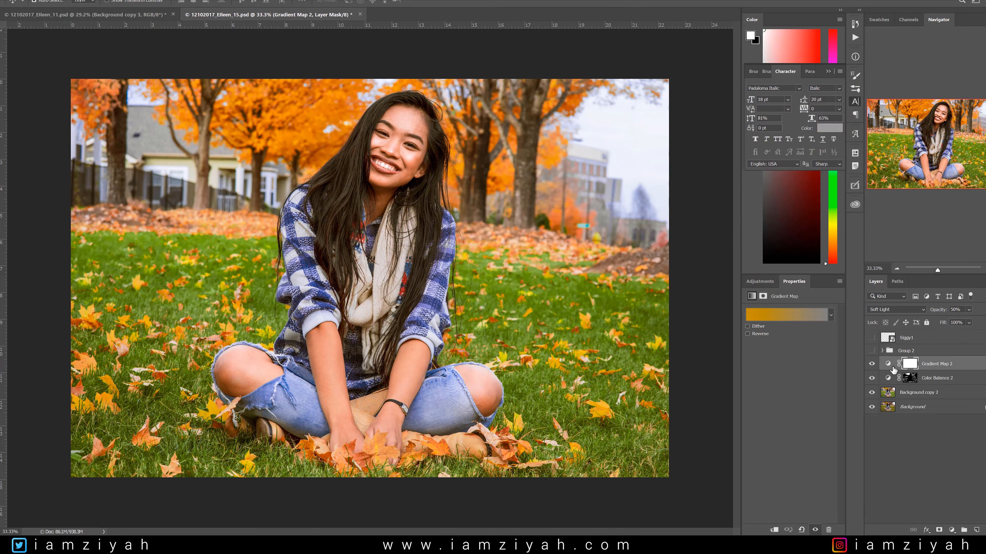
Preview custom presets from the last two rows of the preset list on Gradient Map 2, including navy-to-light-blue and violet-to-orange.
left_click(781, 313)
scroll(861, 219, "down", 2)
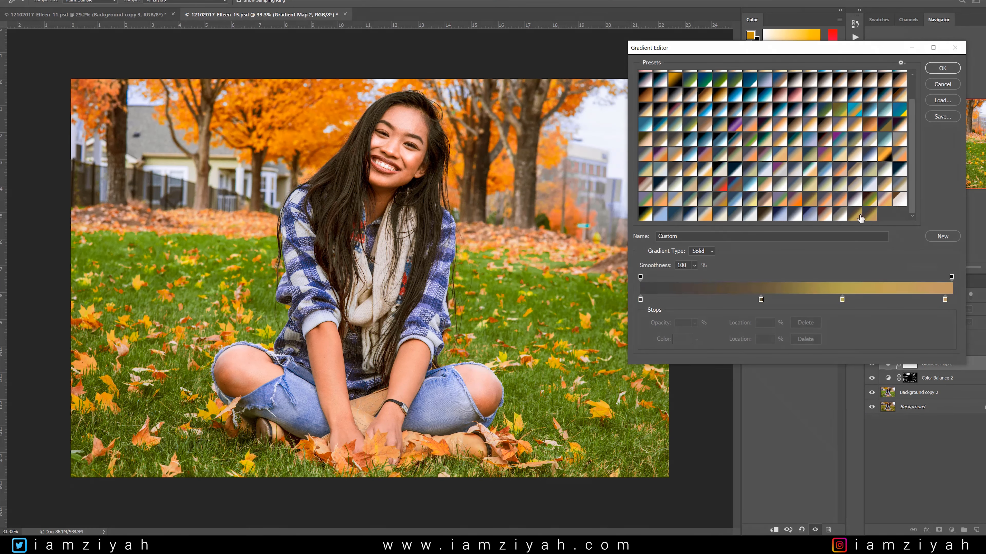
left_click(844, 218)
left_click(824, 217)
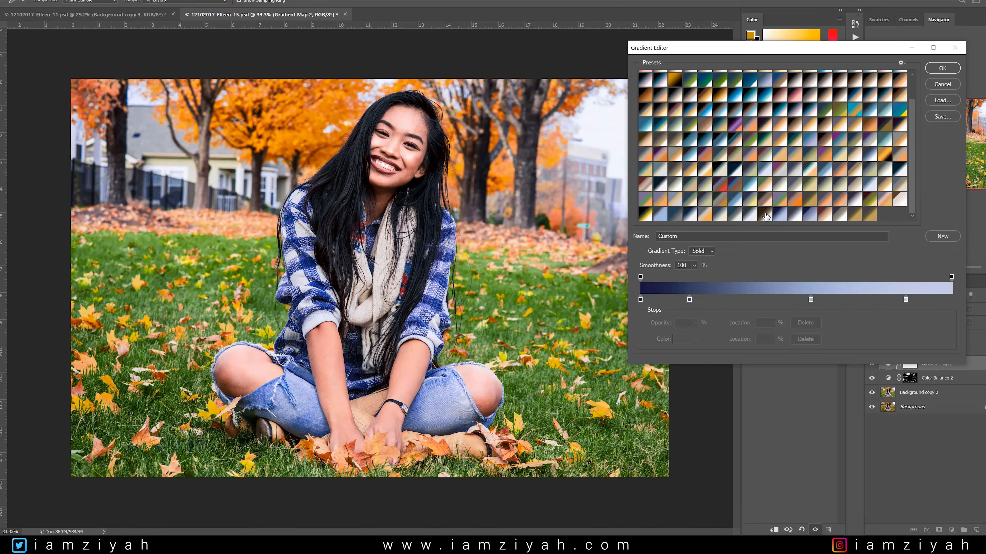
left_click(751, 217)
left_click(718, 218)
left_click(691, 216)
left_click(675, 216)
left_click(647, 215)
left_click(662, 203)
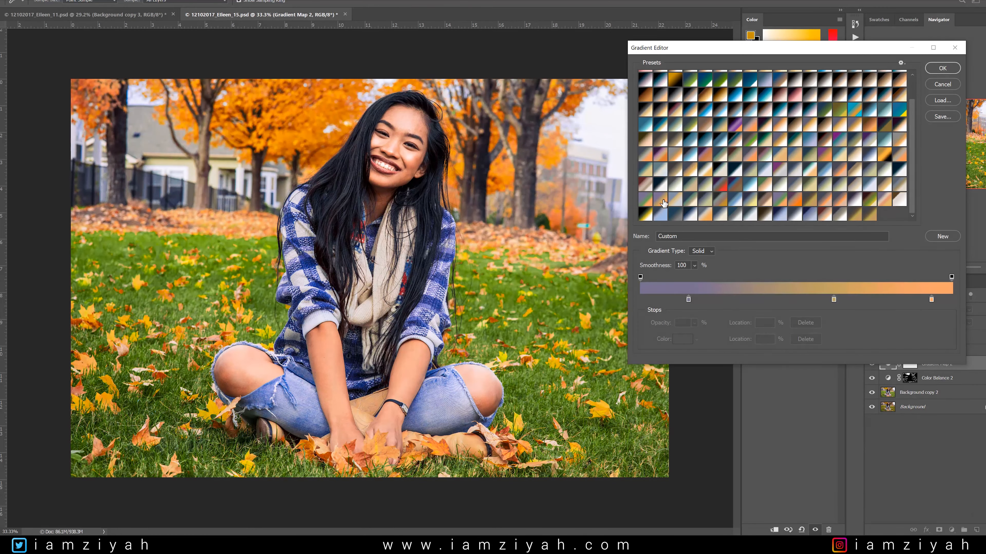
left_click(691, 201)
left_click(720, 201)
left_click(766, 204)
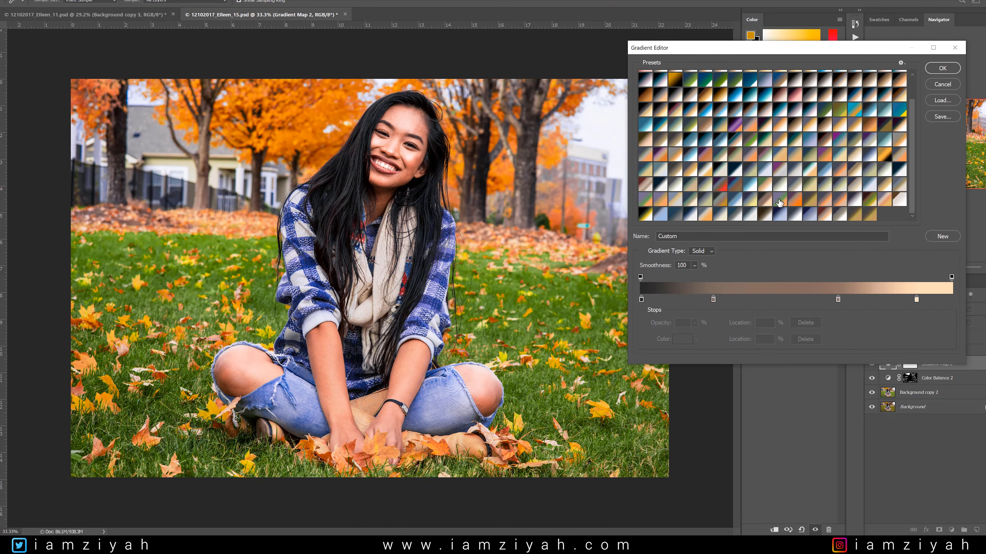
left_click(811, 202)
left_click(856, 203)
left_click(899, 203)
Try further custom presets on Gradient Map 2, including slate-to-cream, purple-blue-to-brown, navy-gold-to-white and grey-to-white.
left_click(899, 187)
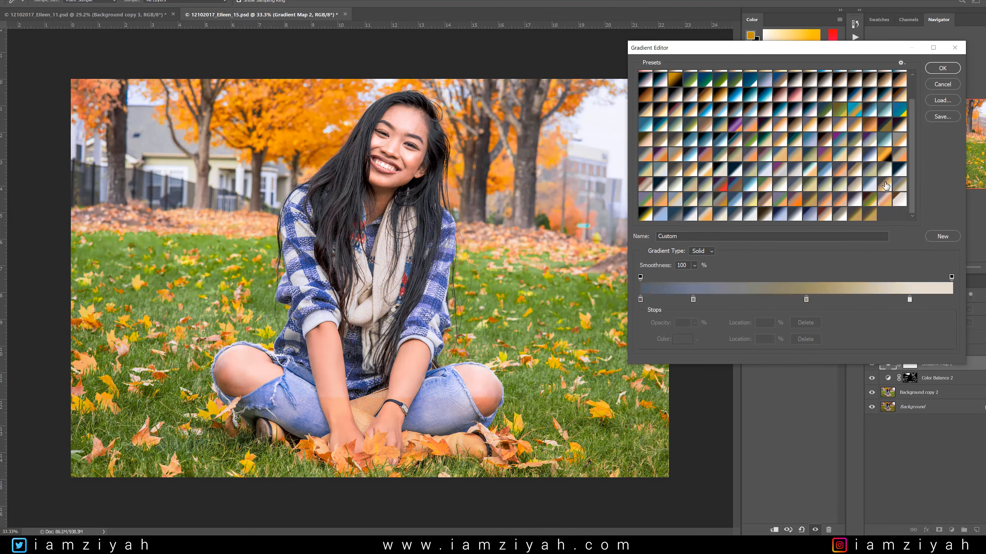
left_click(855, 186)
left_click(840, 186)
left_click(811, 187)
left_click(796, 187)
left_click(779, 187)
left_click(751, 187)
left_click(735, 187)
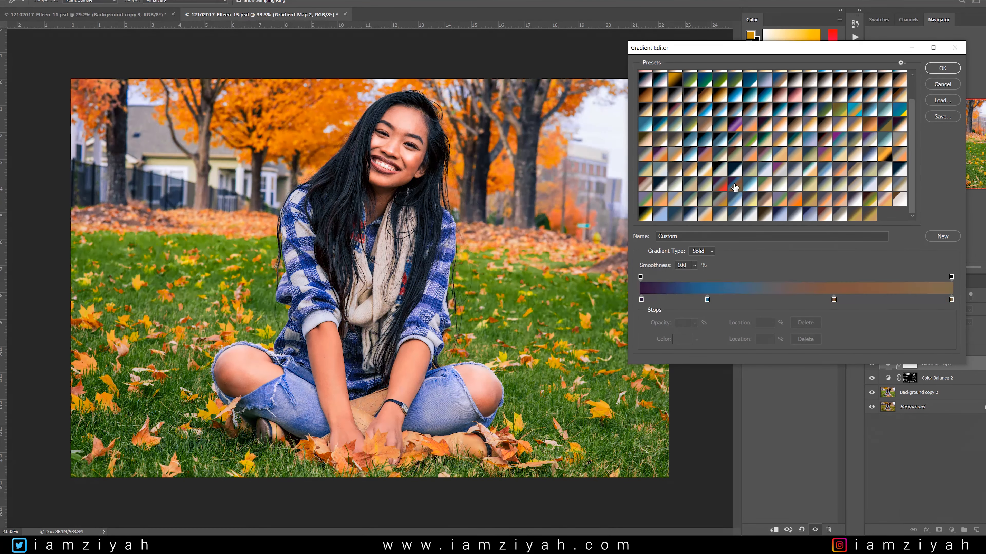
left_click(718, 187)
left_click(688, 188)
left_click(759, 205)
left_click(721, 202)
left_click(705, 203)
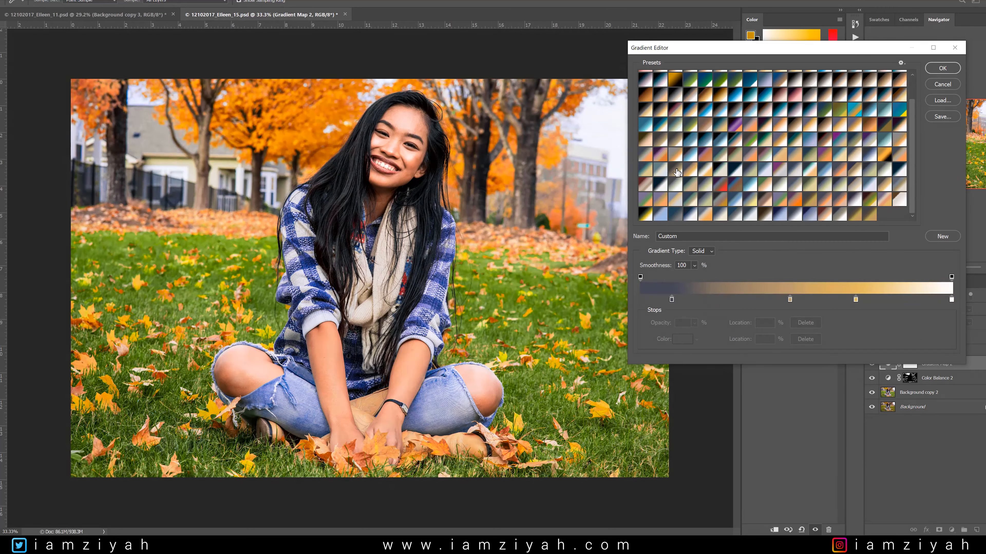
left_click(691, 202)
left_click(676, 202)
left_click(660, 202)
left_click(645, 201)
left_click(646, 187)
left_click(661, 190)
left_click(676, 187)
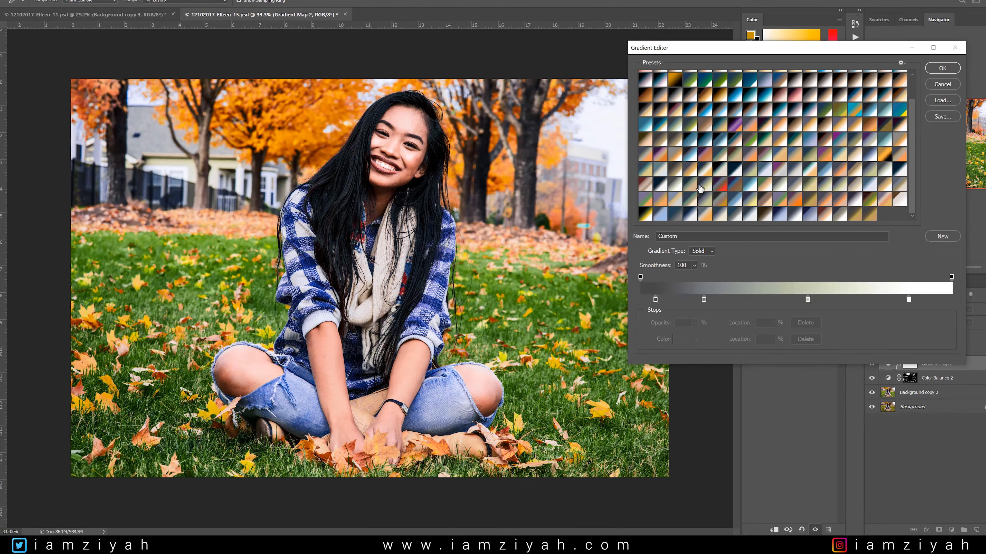
Apply the custom dark grey, olive-gold and tan gradient preset to Gradient Map 2.
left_click(750, 158)
left_click(852, 157)
left_click(853, 172)
left_click(776, 200)
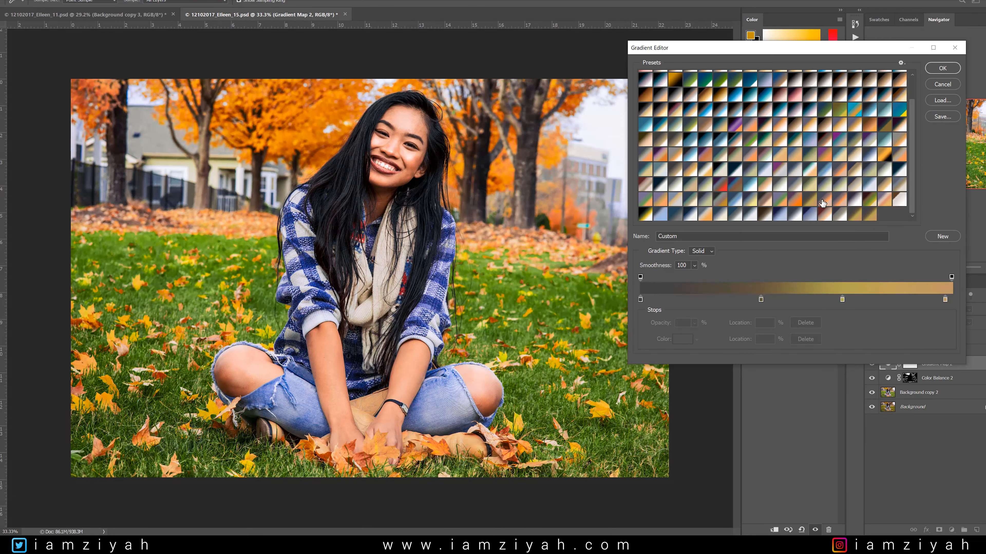
left_click(800, 202)
left_click(816, 203)
left_click(943, 68)
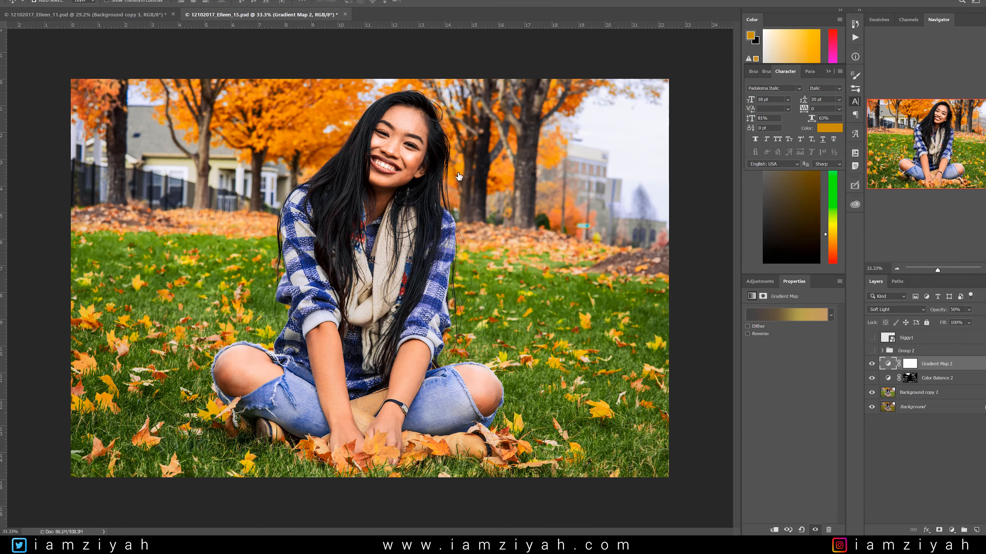
Try masking the woman out of Gradient Map 2 by brushing black over her face, hands and legs on its layer mask.
key("b")
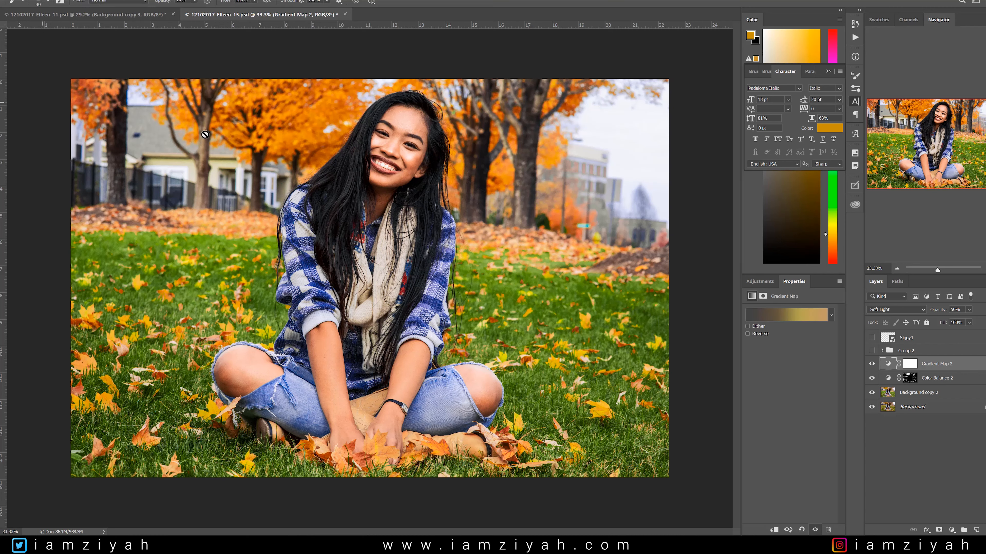
left_click(910, 363)
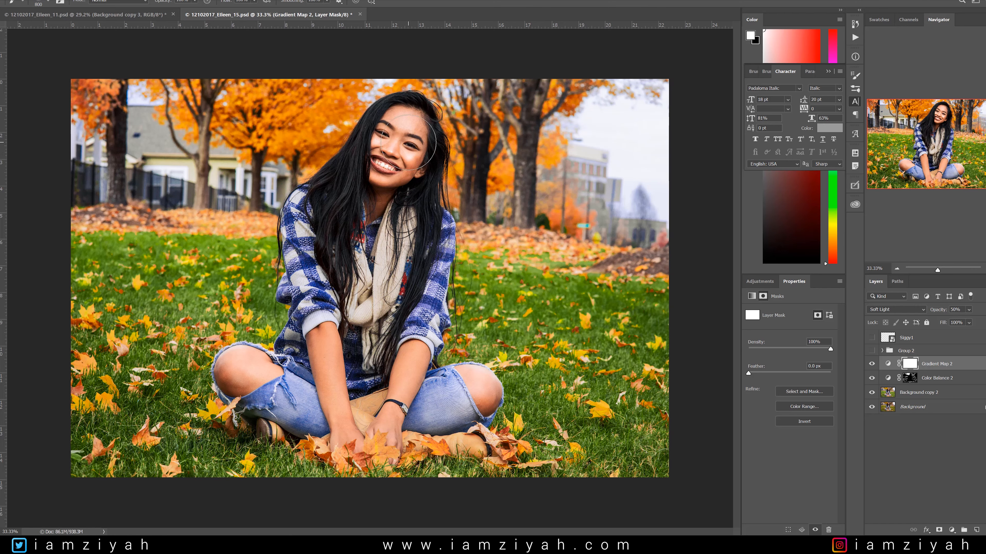
key("x")
key("bracketright")
left_click_drag(391, 137, 415, 150)
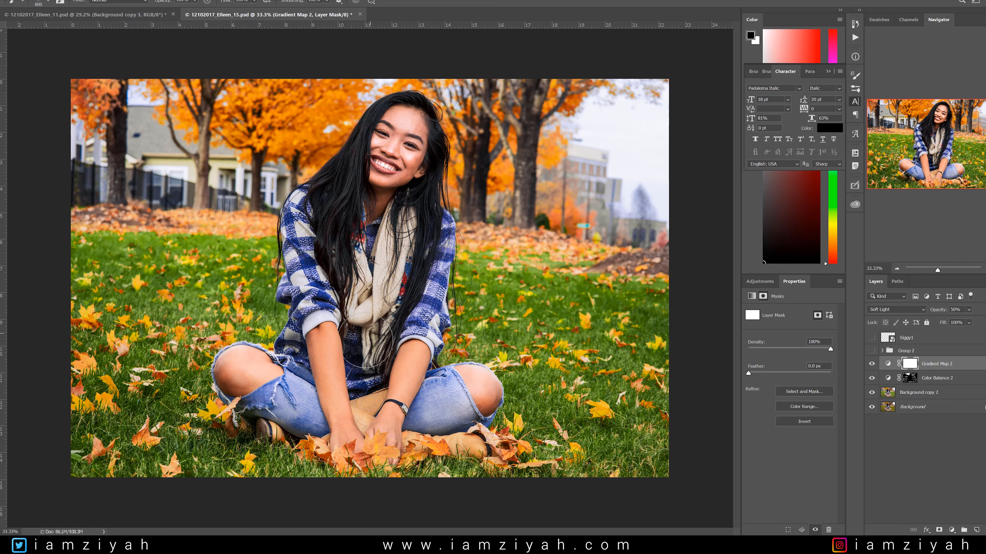
left_click_drag(400, 403, 401, 387)
left_click_drag(498, 393, 445, 389)
key("ctrl+i")
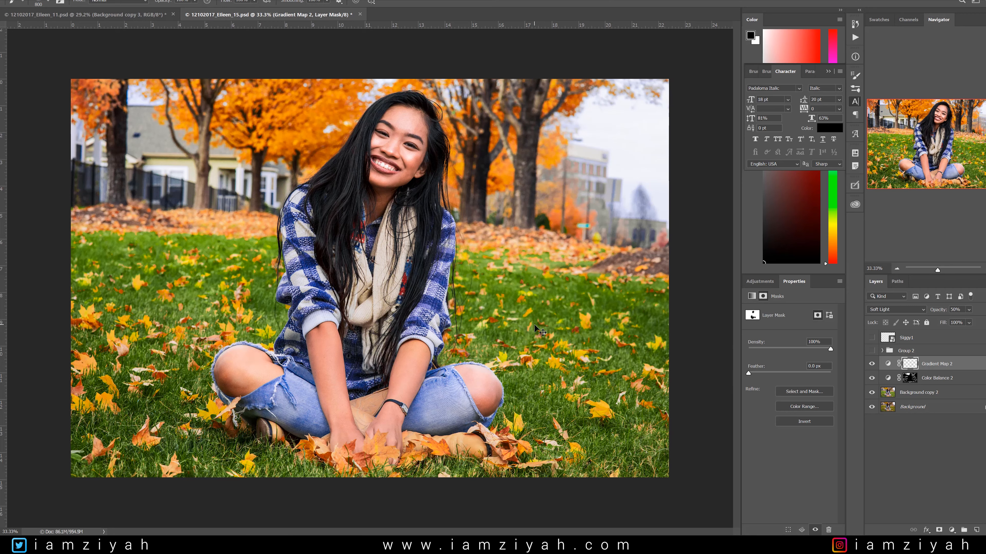
key("x")
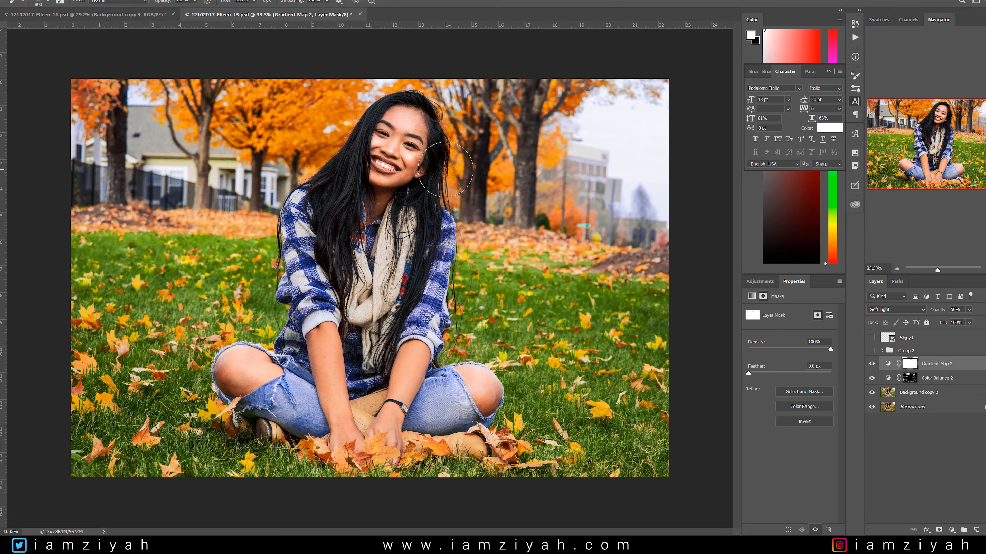
Undo the last mask stroke and brush black over the woman's shirt, scarf and lower hair on Gradient Map 2's mask, with the mask overlay shown.
key("x")
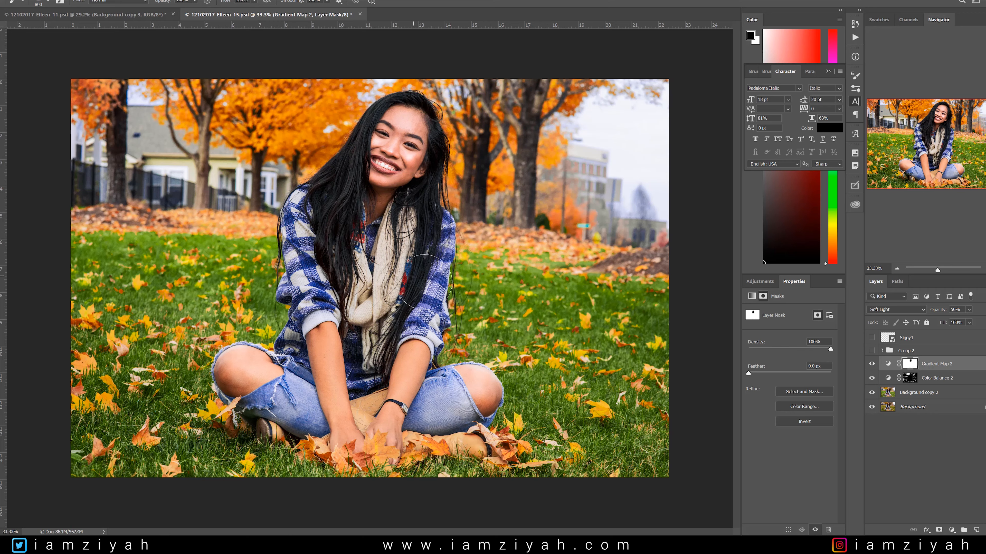
key("ctrl+z")
key("1")
key("bracketleft")
key("bracketleft")
key("bracketleft")
key("bracketleft")
key("bracketright")
left_click_drag(441, 235, 426, 294)
key("backslash")
mouse_move(450, 229)
left_mouse_down()
mouse_move(396, 251)
mouse_move(415, 225)
mouse_move(304, 240)
mouse_move(285, 266)
mouse_move(314, 285)
mouse_move(326, 221)
mouse_move(289, 196)
mouse_move(357, 224)
mouse_move(380, 333)
mouse_move(353, 314)
mouse_move(355, 374)
mouse_move(355, 290)
mouse_move(414, 282)
mouse_move(381, 331)
mouse_move(417, 266)
mouse_move(382, 310)
mouse_move(382, 343)
mouse_move(382, 300)
mouse_move(376, 377)
left_mouse_up()
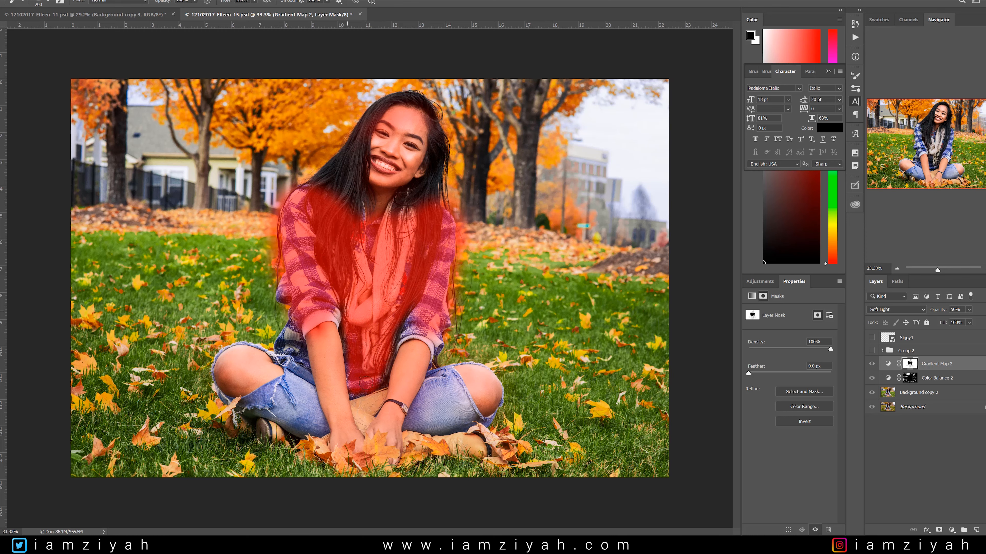
Mask the jeans on both legs out of Gradient Map 2 with black brush strokes, and hide the mask overlay.
mouse_move(291, 349)
left_mouse_down()
mouse_move(303, 376)
mouse_move(302, 348)
mouse_move(292, 385)
mouse_move(296, 362)
mouse_move(309, 428)
mouse_move(257, 403)
left_mouse_up()
key("bracketright")
key("bracketright")
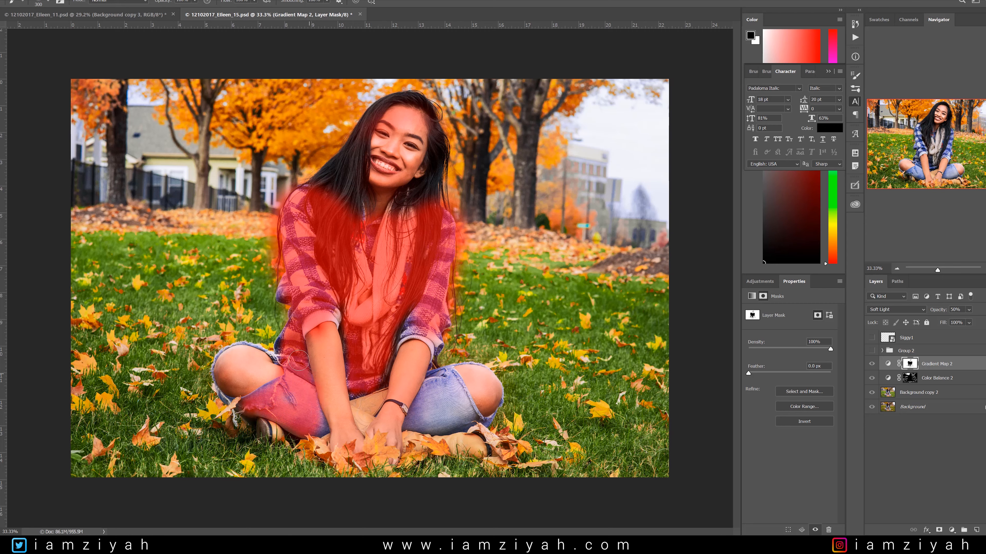
left_click(433, 386)
mouse_move(421, 437)
left_mouse_down()
mouse_move(448, 378)
mouse_move(462, 431)
mouse_move(459, 387)
mouse_move(439, 417)
left_mouse_up()
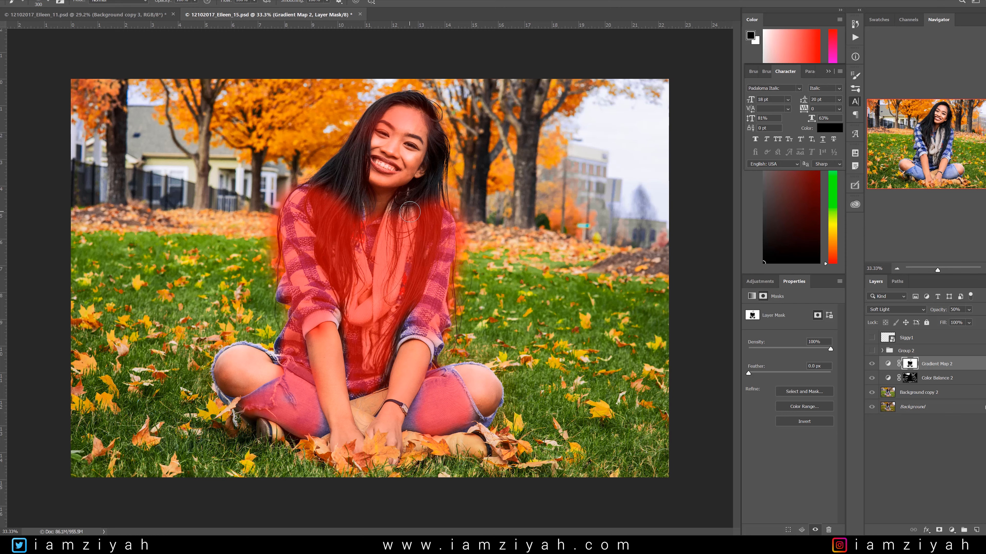
key("backslash")
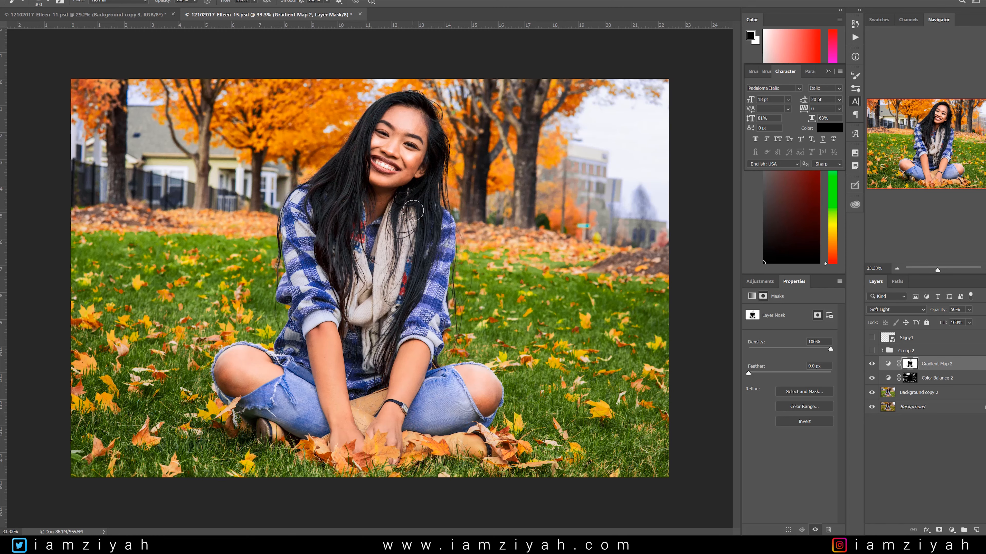
Compare the image with and without Gradient Map 2, and hide Color Balance 2 to check its effect on the leaves.
left_click(872, 364)
left_click(872, 364)
left_click(871, 381)
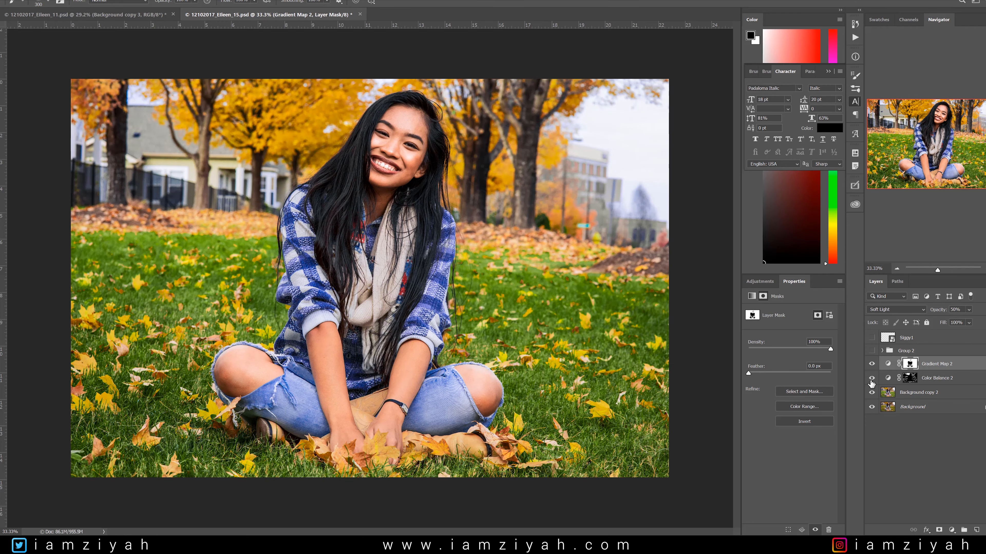